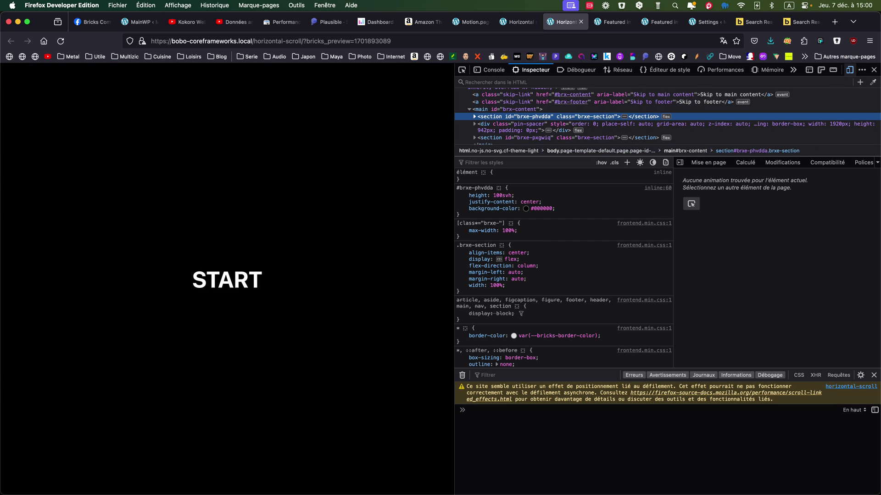
# Step: Switch the page preview to the iPhone SE 667×375 responsive viewport
pyautogui.click(850, 69)
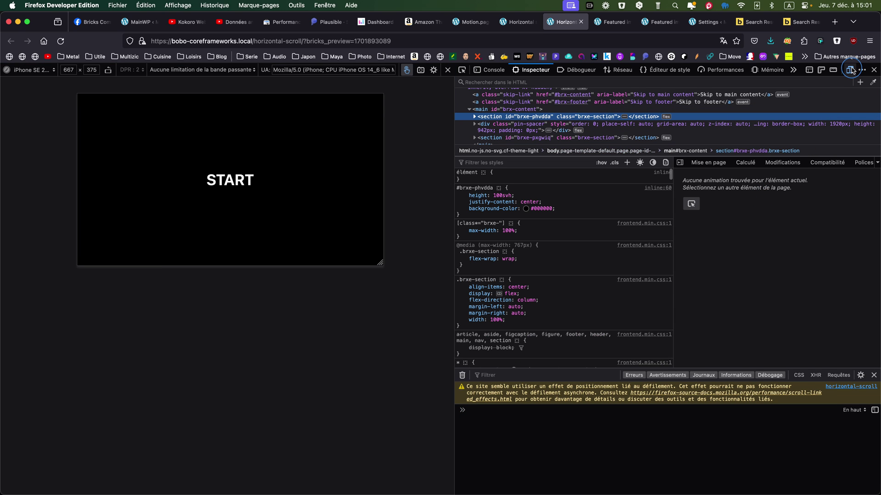
# Step: Reload the page at 667×375 landscape and scroll through the four slides
pyautogui.press('super+r')
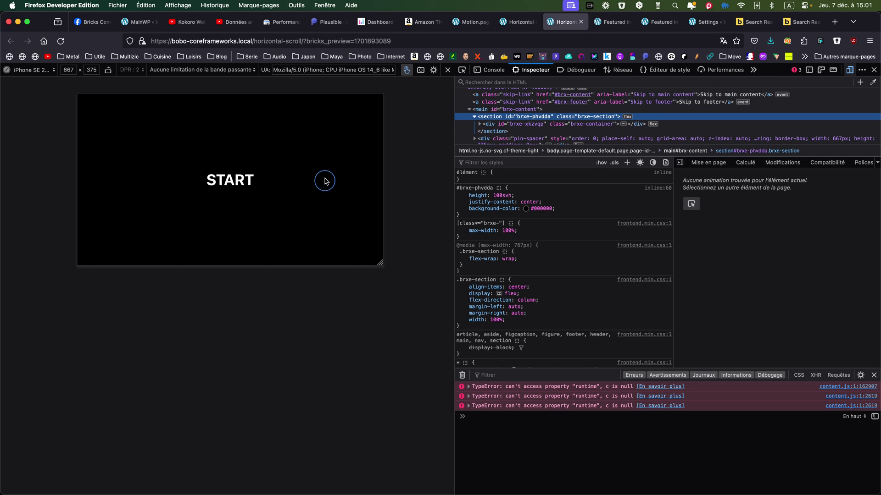
pyautogui.scroll(-2, 327, 179)
pyautogui.scroll(-5, 327, 178)
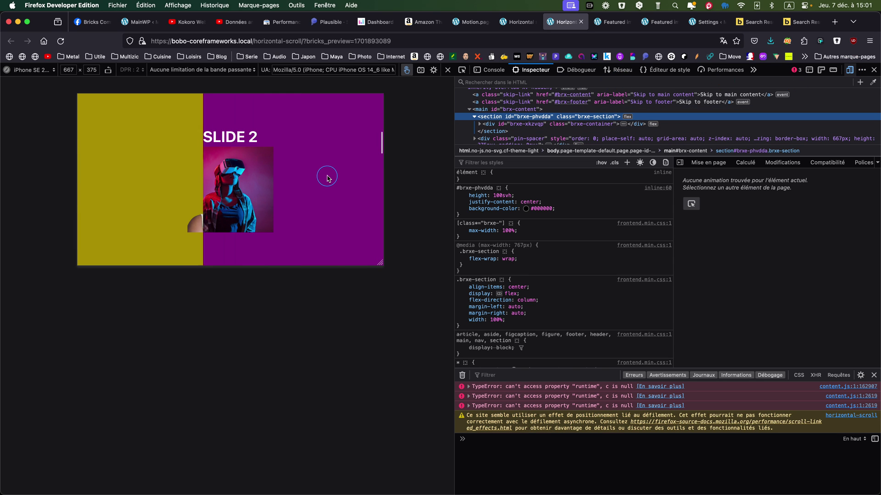
pyautogui.scroll(-5, 327, 177)
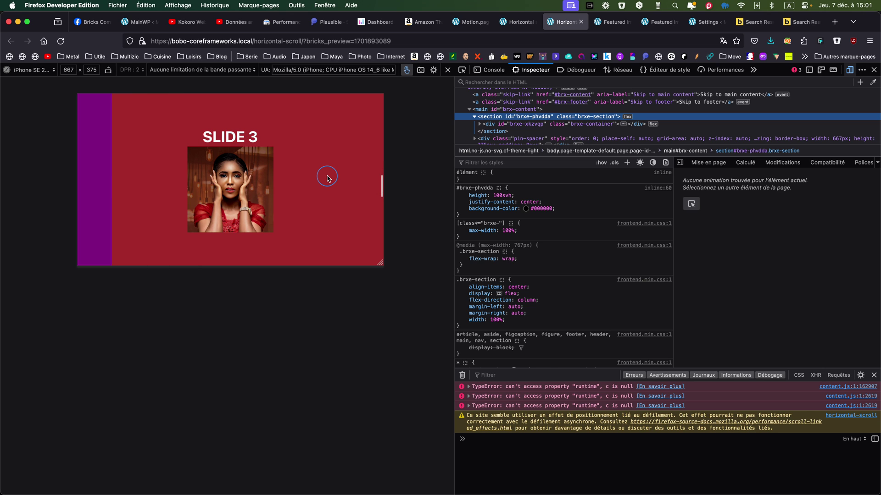
pyautogui.scroll(-6, 327, 178)
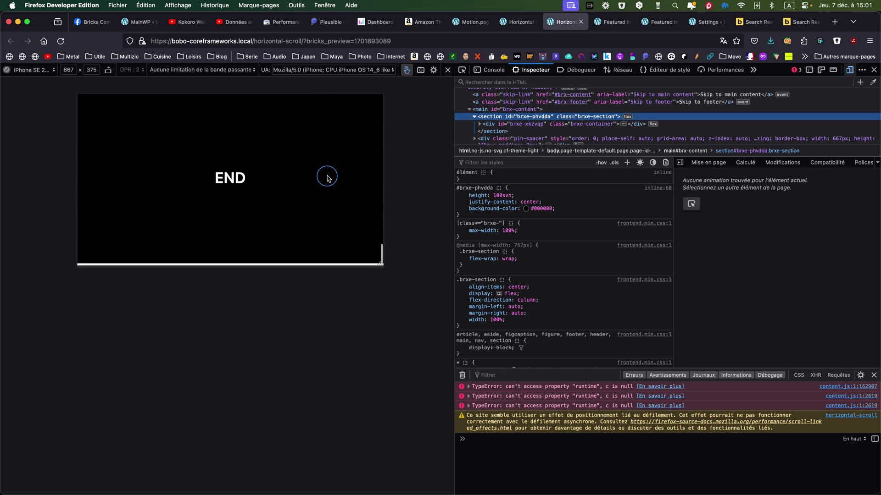
pyautogui.scroll(5, 327, 178)
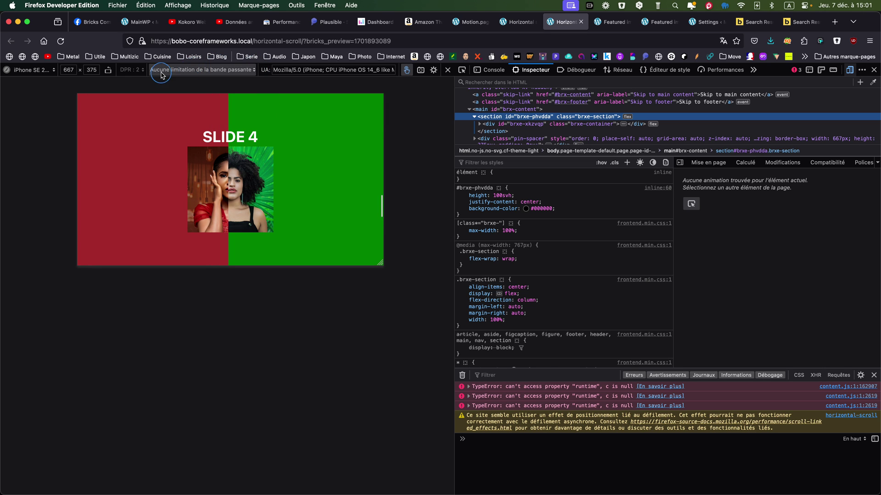
# Step: Rotate to 375×667 portrait, scroll through the stacked slides, and leave responsive mode
pyautogui.click(109, 72)
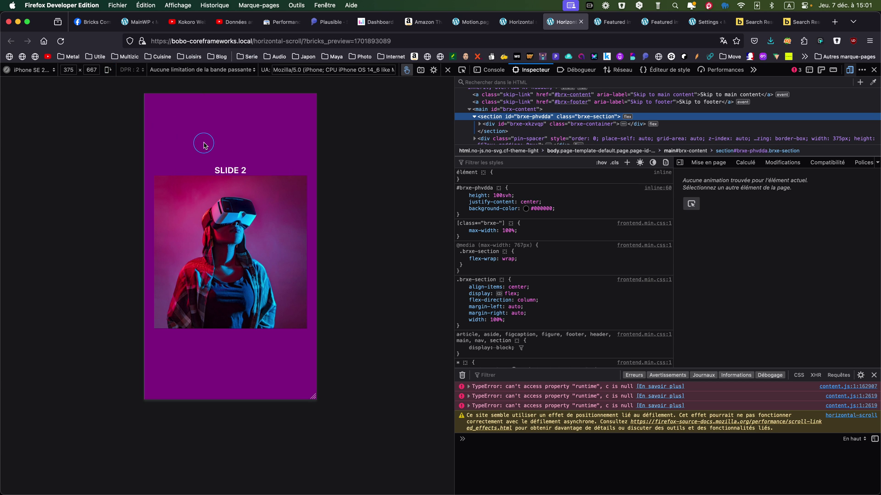
pyautogui.scroll(6, 204, 146)
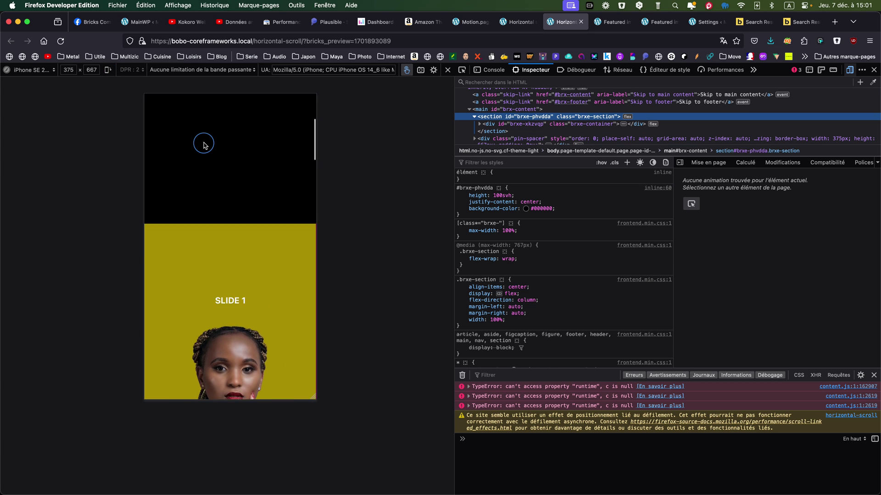
pyautogui.scroll(-5, 204, 145)
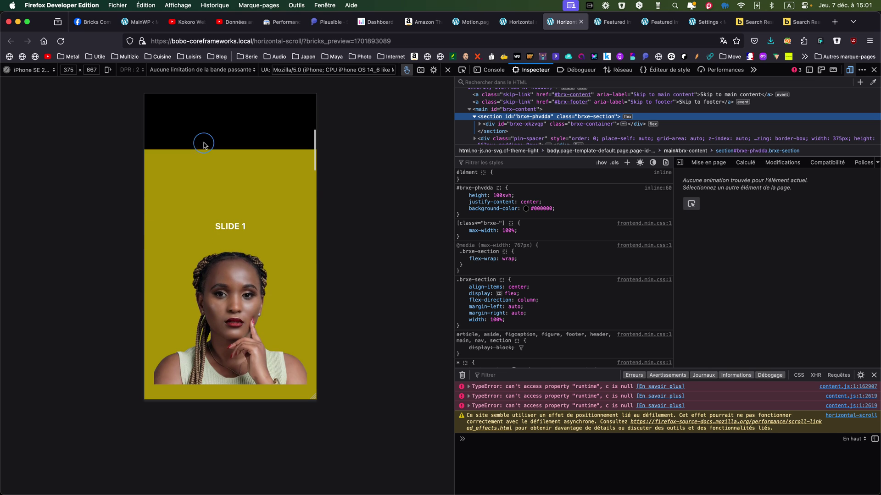
pyautogui.scroll(-8, 204, 146)
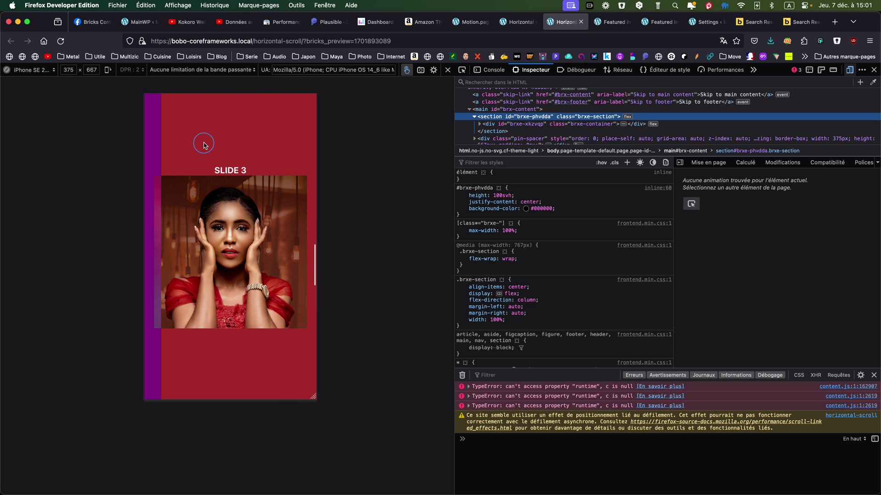
pyautogui.scroll(-10, 203, 146)
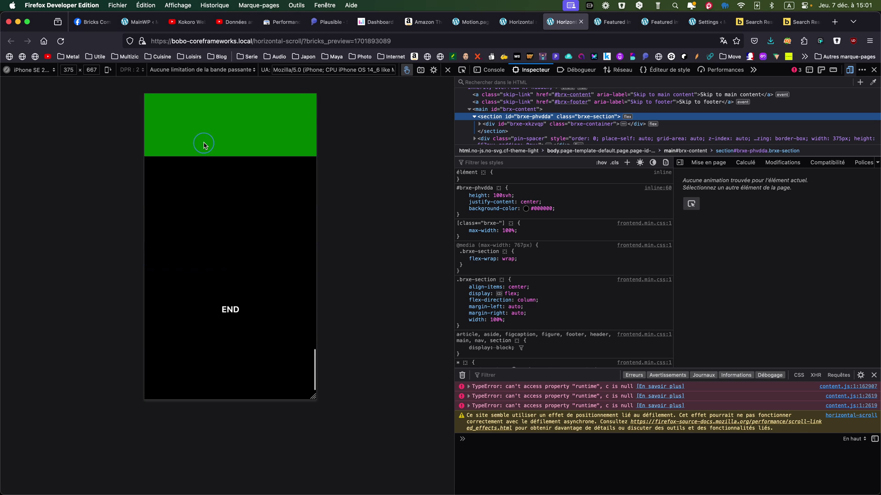
pyautogui.scroll(2, 265, 145)
pyautogui.click(849, 70)
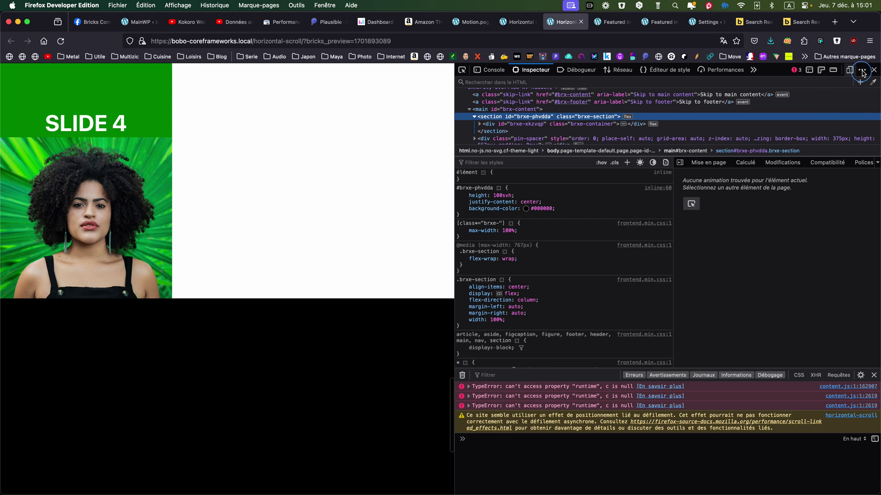
# Step: Close DevTools and go to the Horizontal tab editing the page in Bricks
pyautogui.click(873, 71)
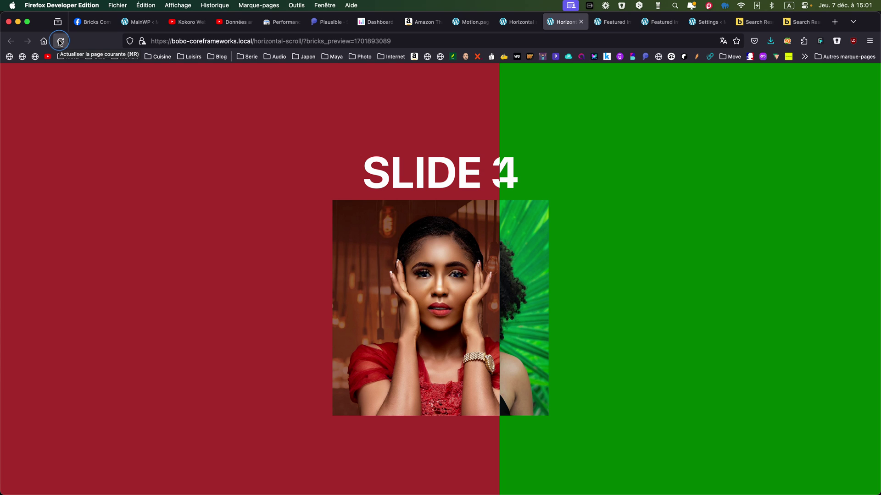
pyautogui.click(94, 54)
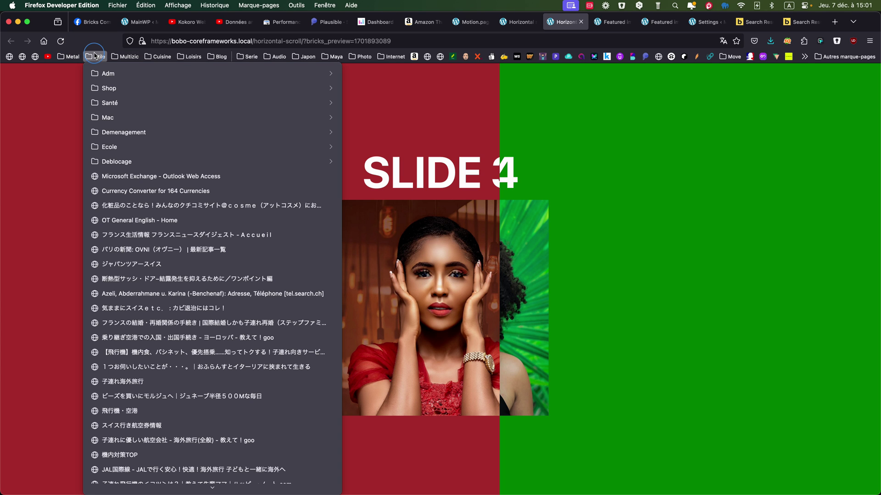
pyautogui.click(60, 42)
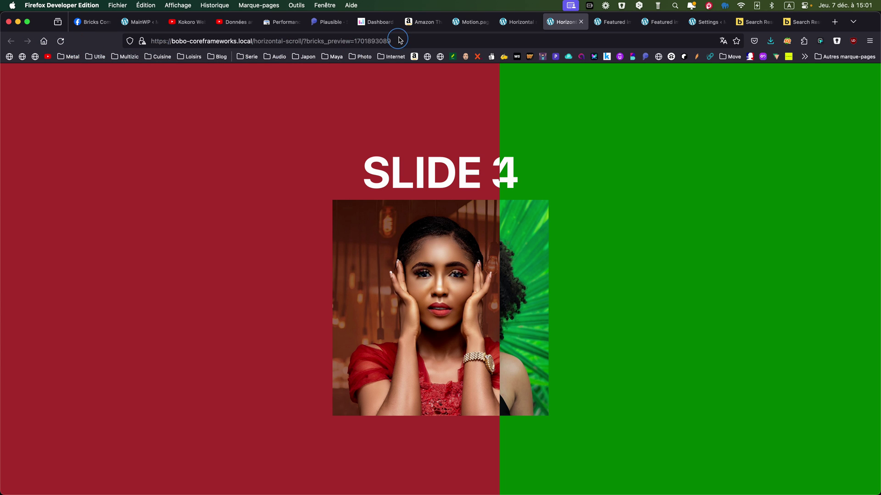
pyautogui.click(526, 21)
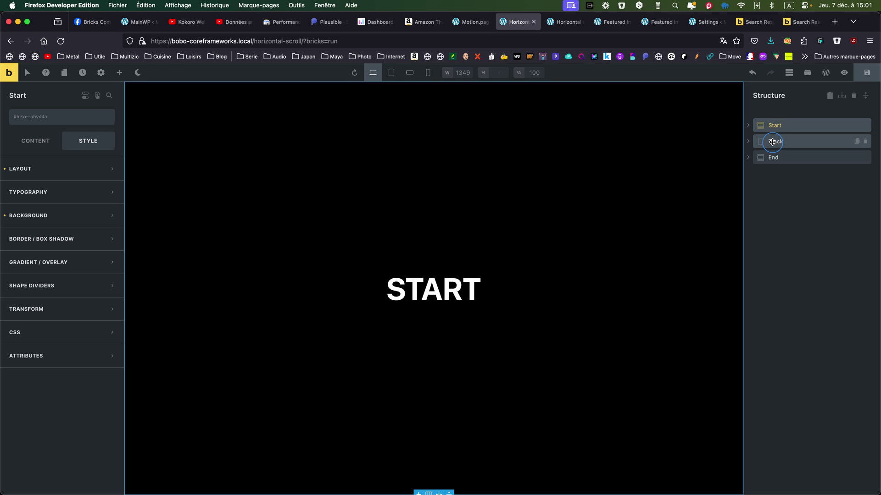
# Step: Expand Track to reveal Slides 1–4, review its Layout settings, and select Slide 1
pyautogui.click(750, 142)
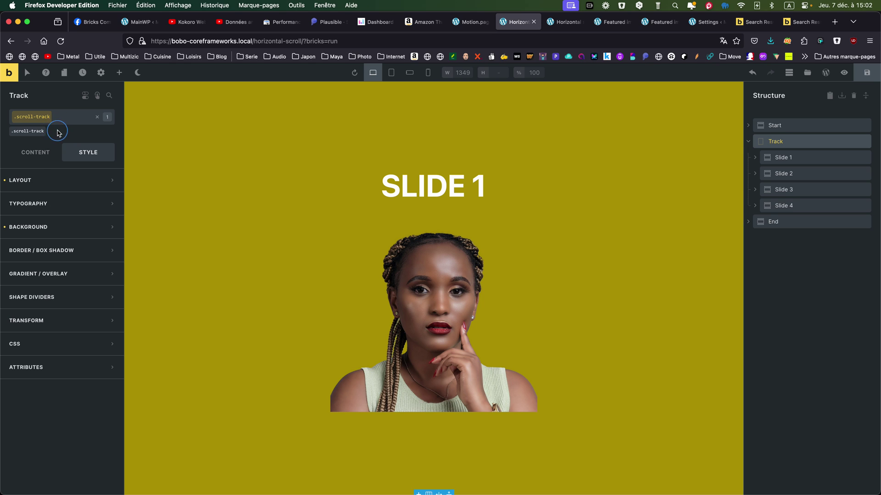
pyautogui.click(35, 174)
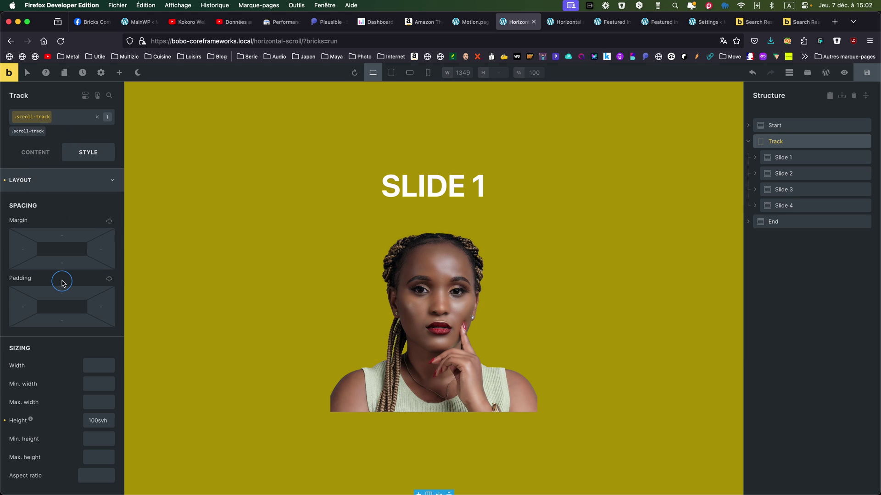
pyautogui.scroll(-5, 80, 322)
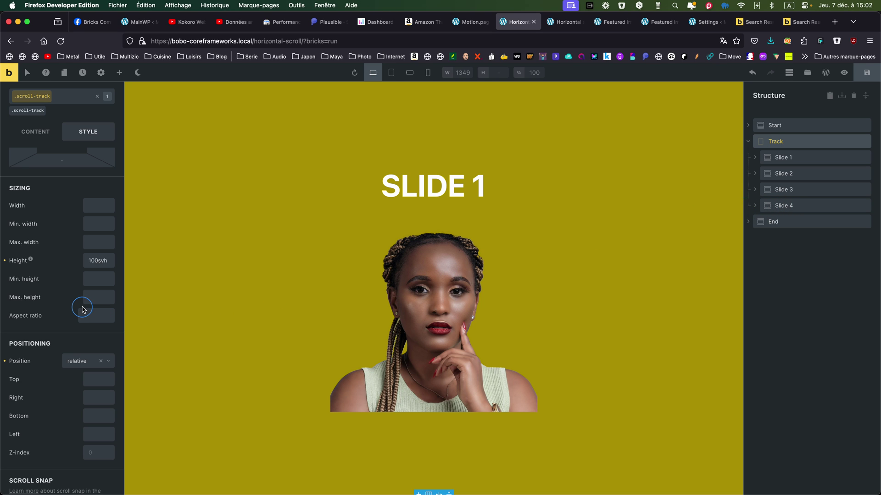
pyautogui.scroll(-10, 82, 309)
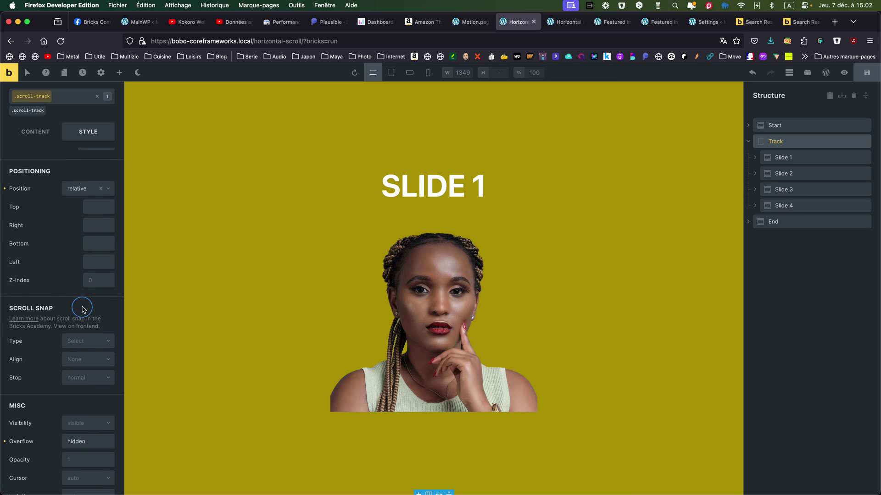
pyautogui.scroll(-3, 82, 310)
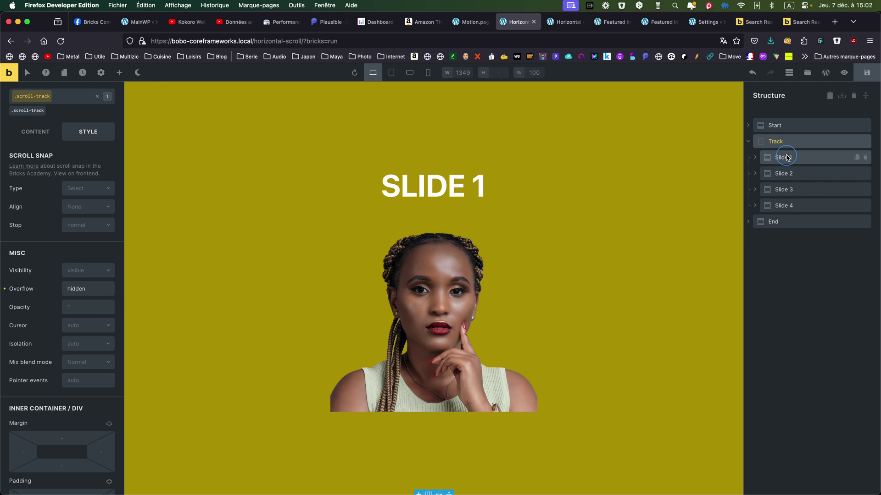
pyautogui.click(786, 157)
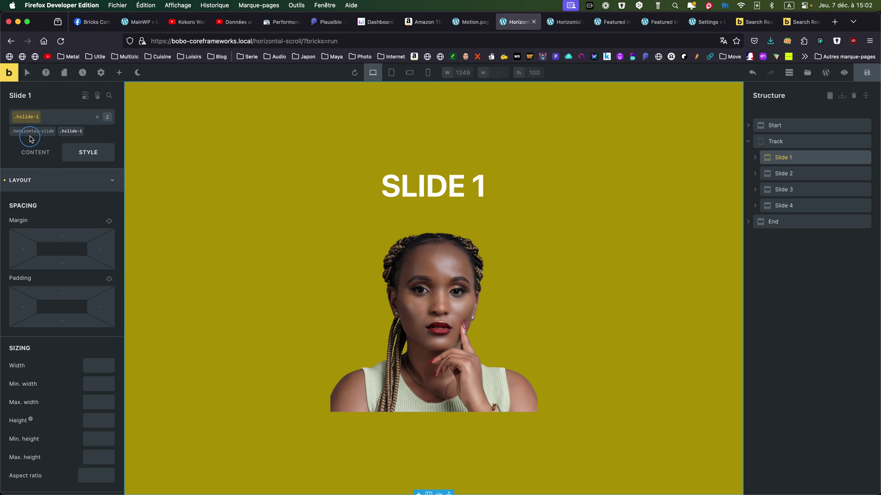
# Step: Review Slide 1's layout settings on its .horizontal-slide class
pyautogui.moveTo(32, 139)
pyautogui.click(45, 186)
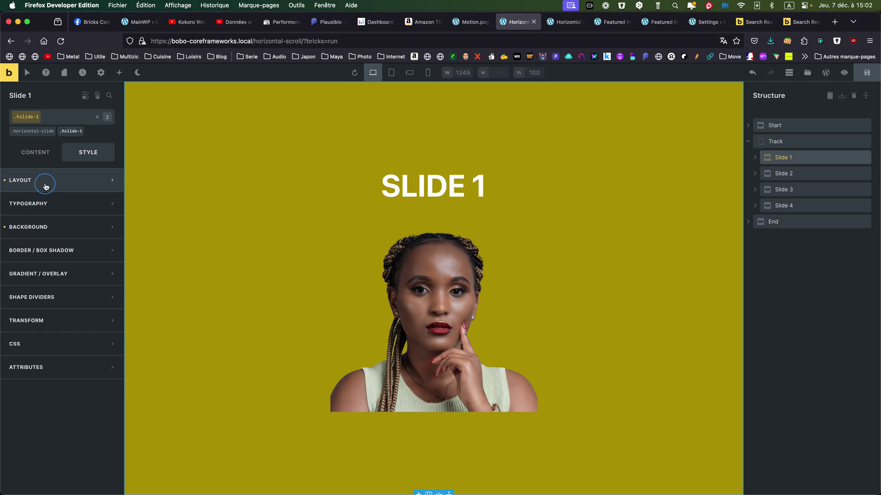
pyautogui.click(46, 185)
pyautogui.scroll(-10, 57, 282)
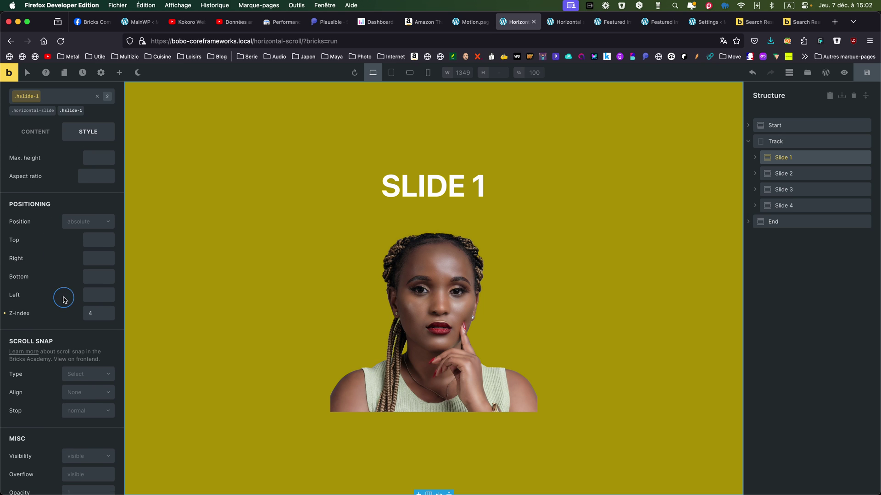
pyautogui.scroll(5, 63, 298)
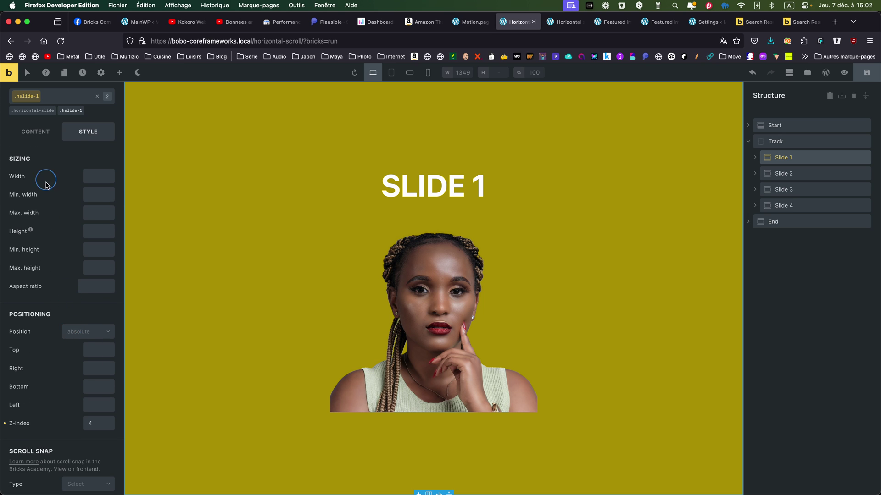
pyautogui.click(32, 111)
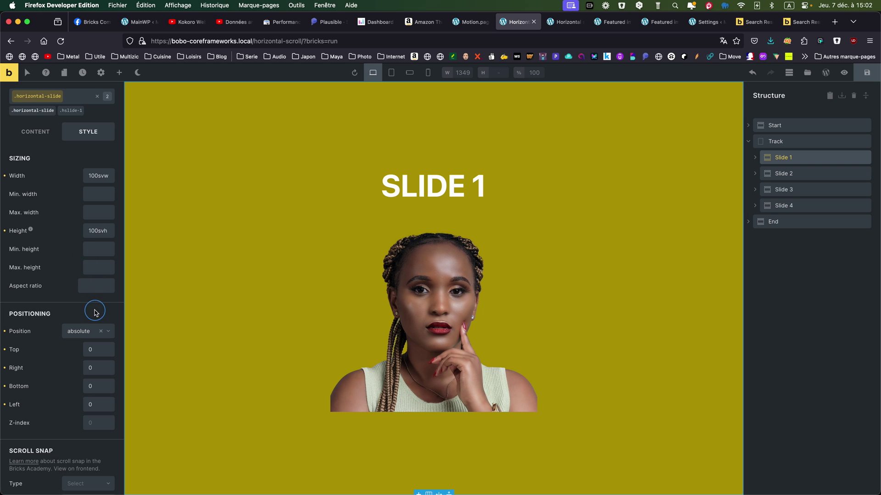
pyautogui.scroll(-3, 95, 310)
pyautogui.scroll(-8, 95, 311)
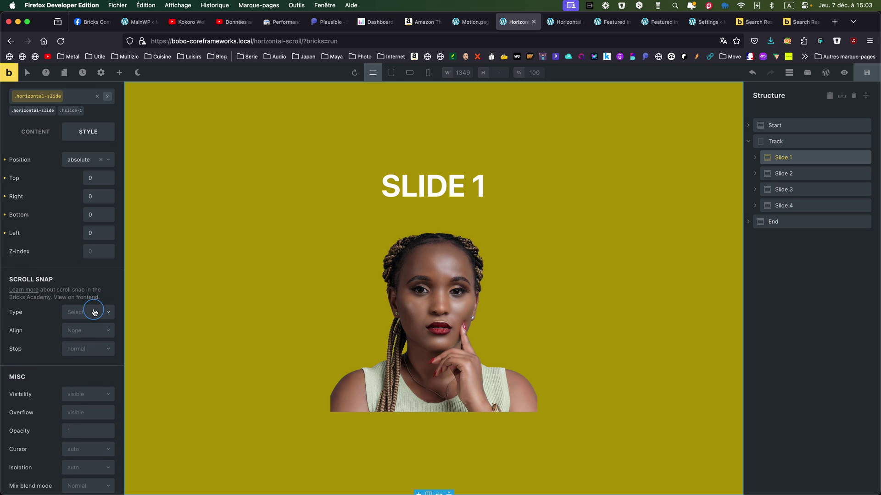
pyautogui.scroll(18, 94, 309)
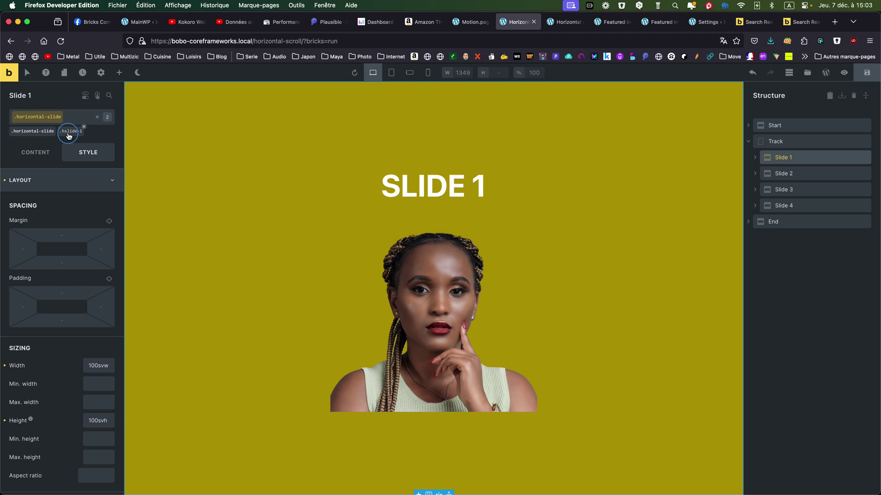
# Step: Style the .hslide-1 class with z-index 4 and confirm its yellow background
pyautogui.click(69, 132)
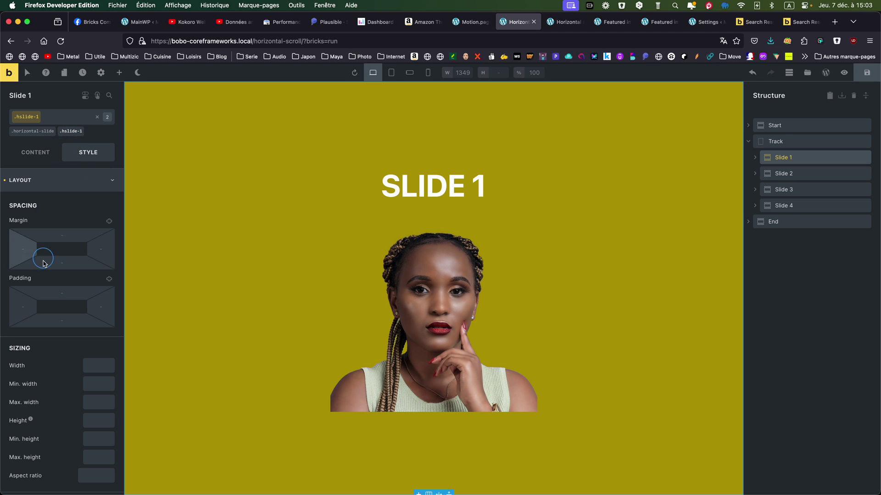
pyautogui.scroll(-8, 48, 199)
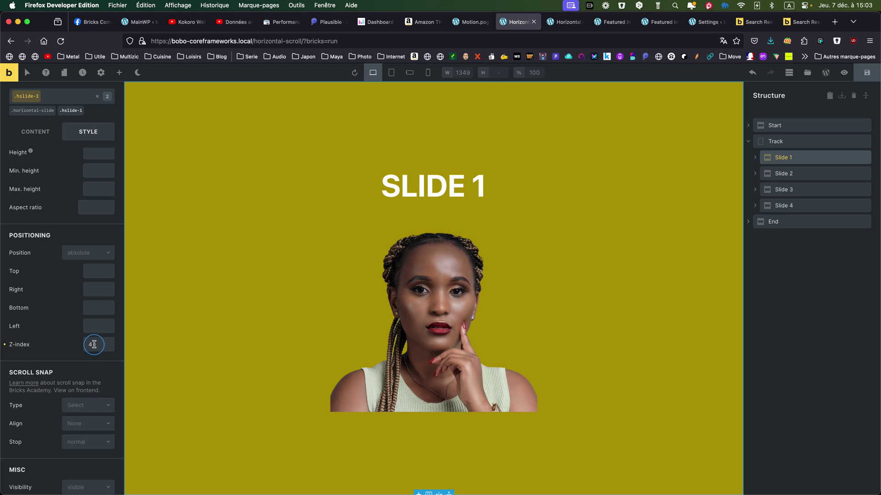
pyautogui.moveTo(29, 158)
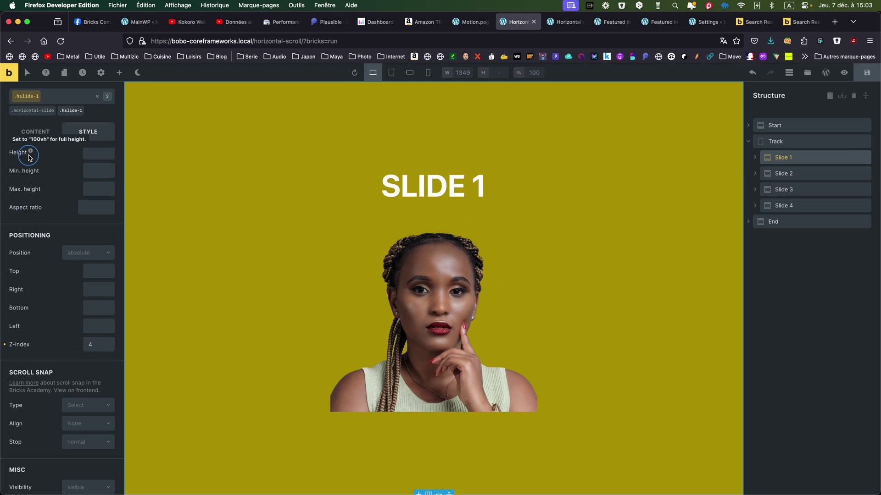
pyautogui.scroll(-10, 40, 250)
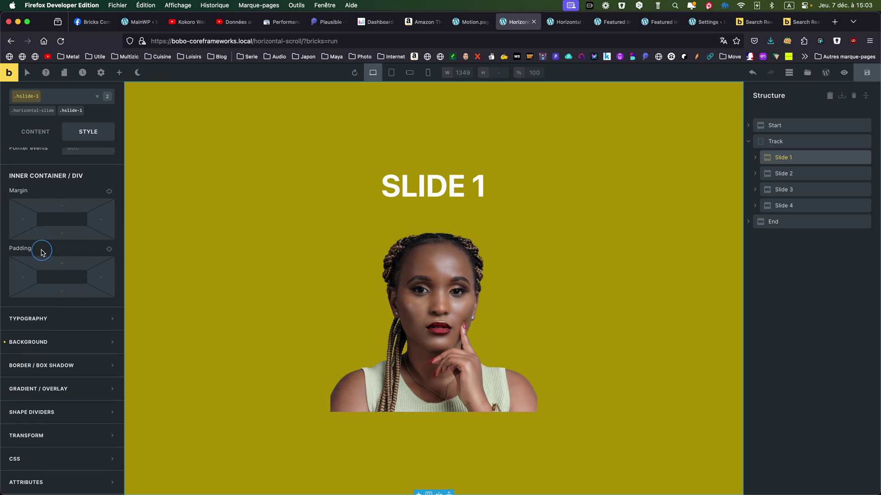
pyautogui.click(51, 347)
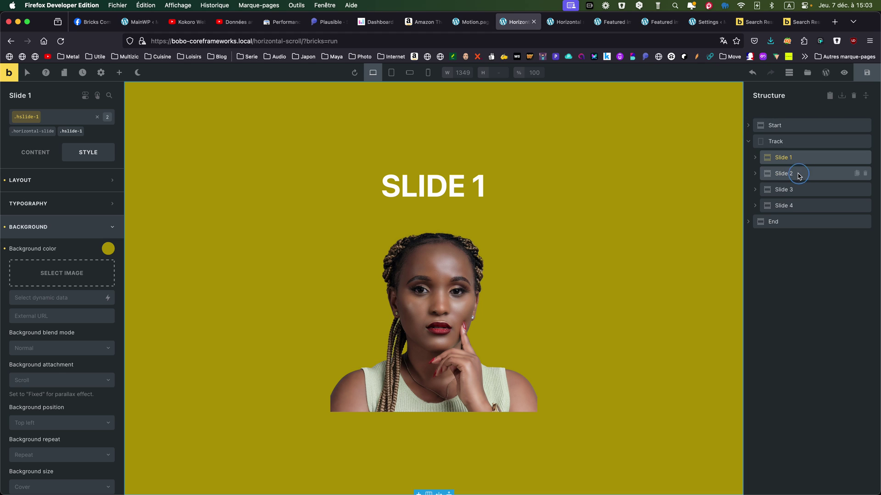
# Step: Check Slides 2, 3 and 4 have Positioning z-index 3, 2 and 1
pyautogui.click(800, 174)
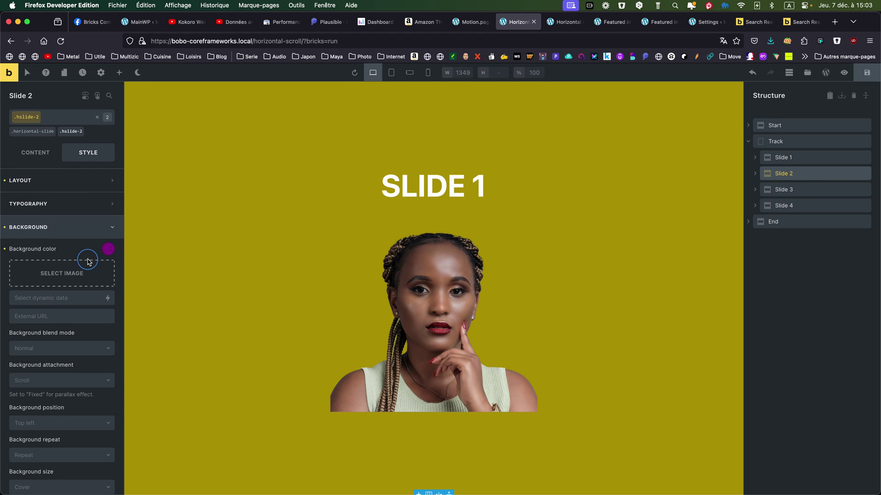
pyautogui.click(62, 179)
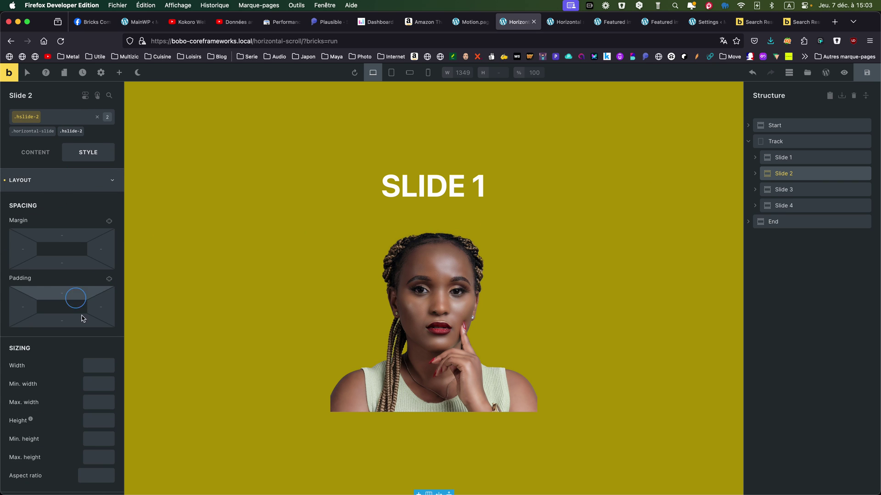
pyautogui.scroll(-10, 83, 354)
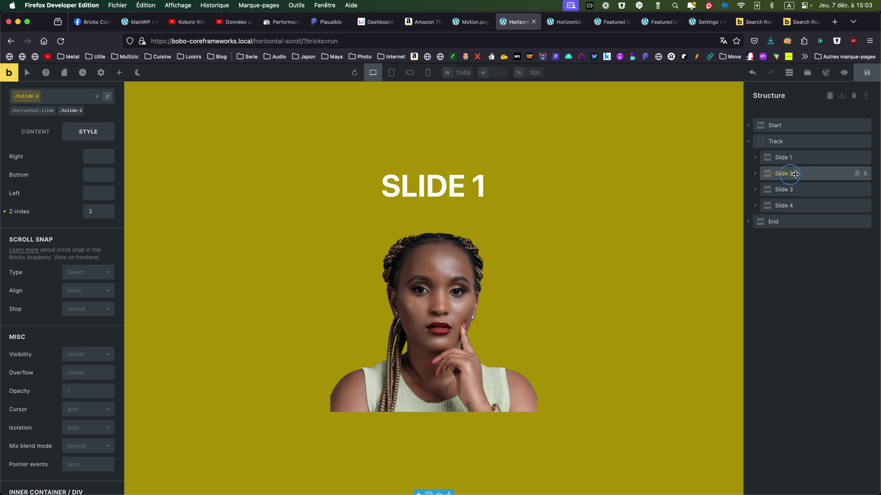
pyautogui.click(790, 189)
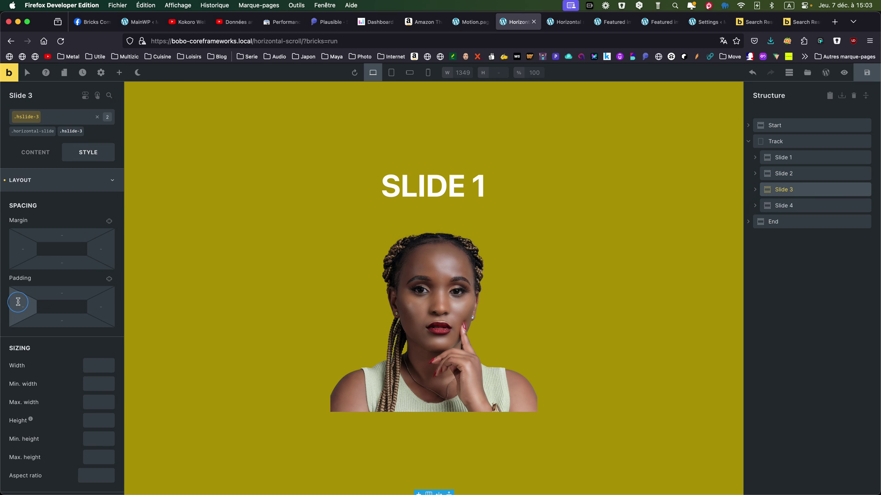
pyautogui.scroll(-10, 18, 302)
pyautogui.click(97, 313)
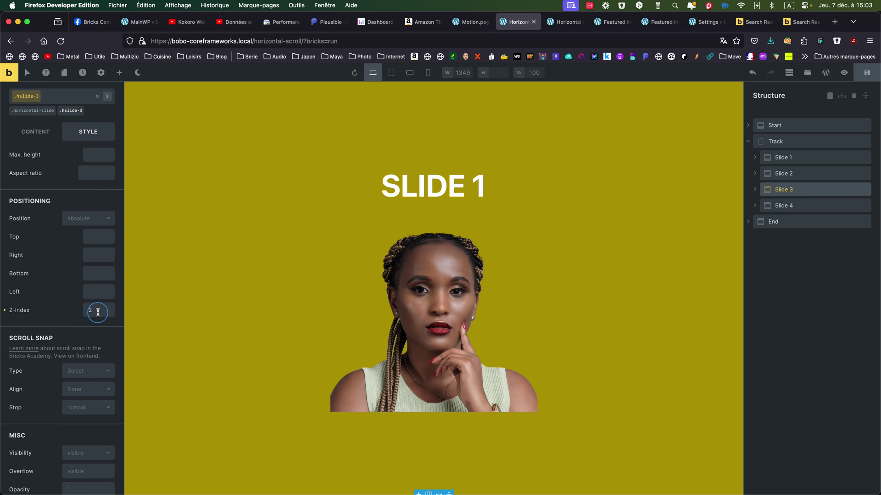
pyautogui.click(783, 206)
pyautogui.scroll(-3, 51, 308)
pyautogui.scroll(-5, 50, 308)
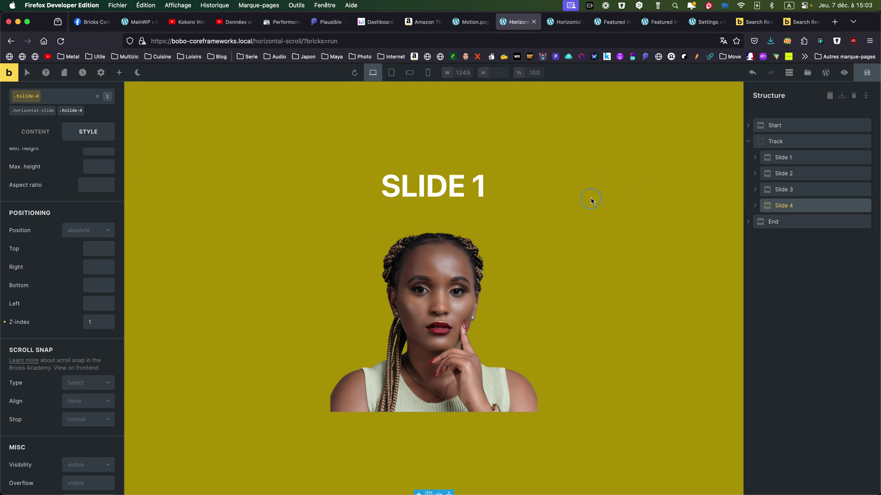
# Step: Review the version 1 ScrollTrigger: pin .scroll-track, end bottom −100%, offset 200
pyautogui.click(479, 26)
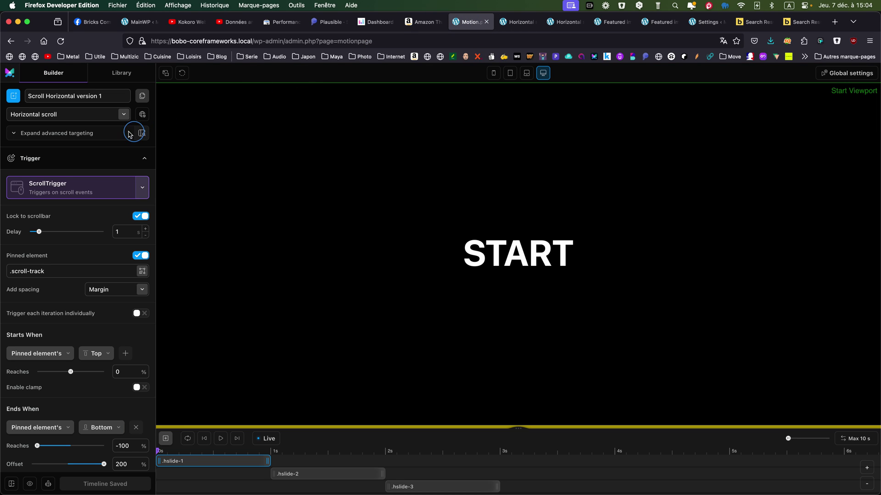
pyautogui.moveTo(137, 134)
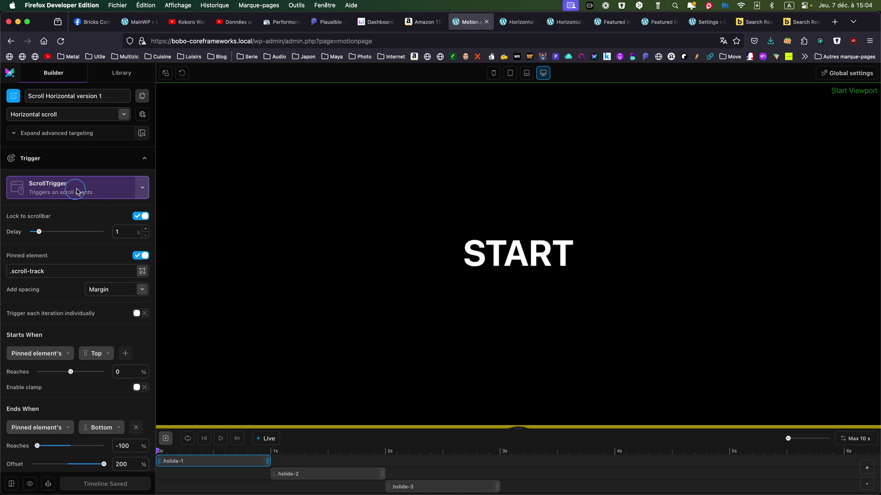
pyautogui.moveTo(106, 233)
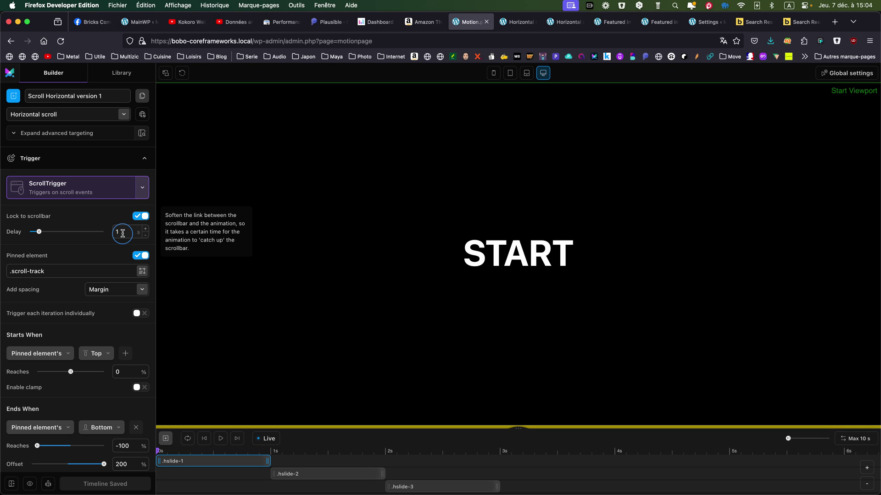
pyautogui.moveTo(103, 311)
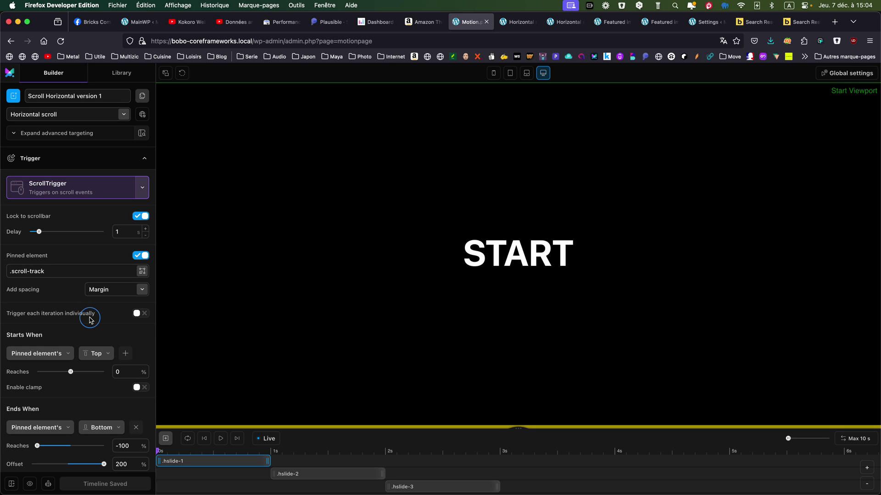
pyautogui.moveTo(77, 334)
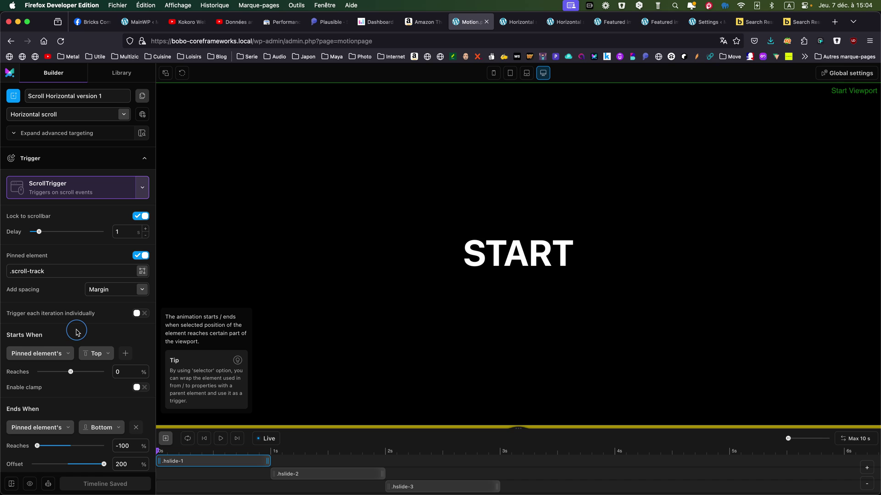
pyautogui.scroll(-3, 76, 331)
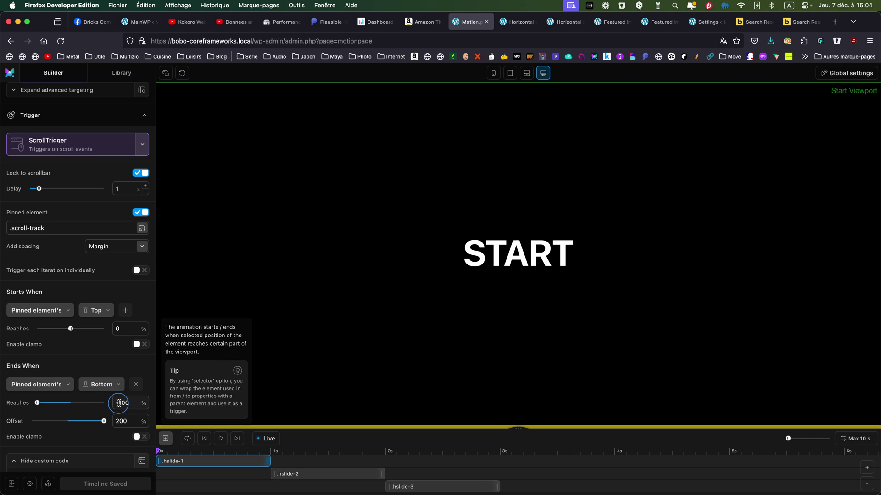
pyautogui.scroll(-1, 118, 403)
pyautogui.scroll(-4, 118, 404)
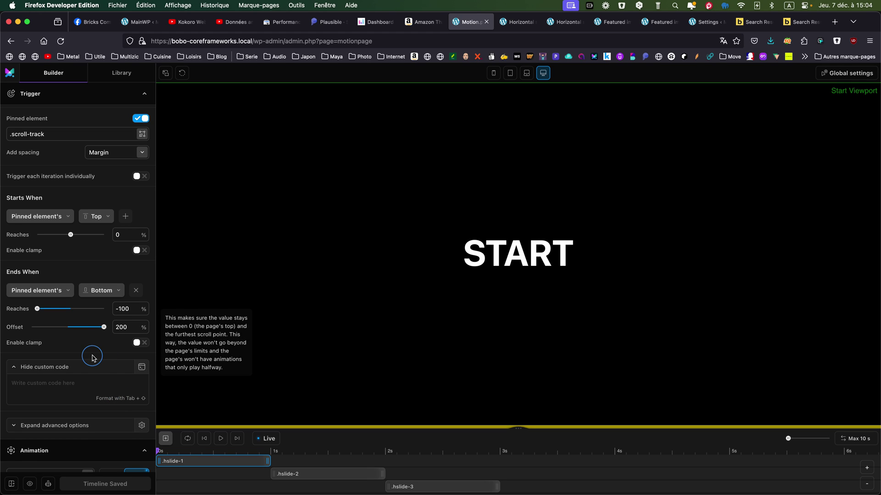
pyautogui.scroll(-7, 94, 348)
pyautogui.scroll(-8, 92, 355)
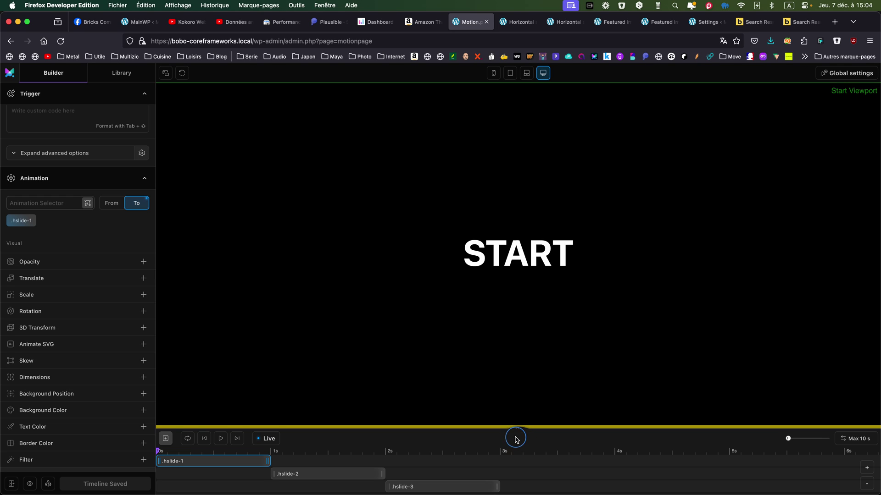
# Step: Toggle From/To and add a custom clipPath of inset(0 100% 0 0) to .hslide-1
pyautogui.scroll(-1, 339, 471)
pyautogui.scroll(1, 333, 471)
pyautogui.click(107, 206)
pyautogui.scroll(-5, 133, 356)
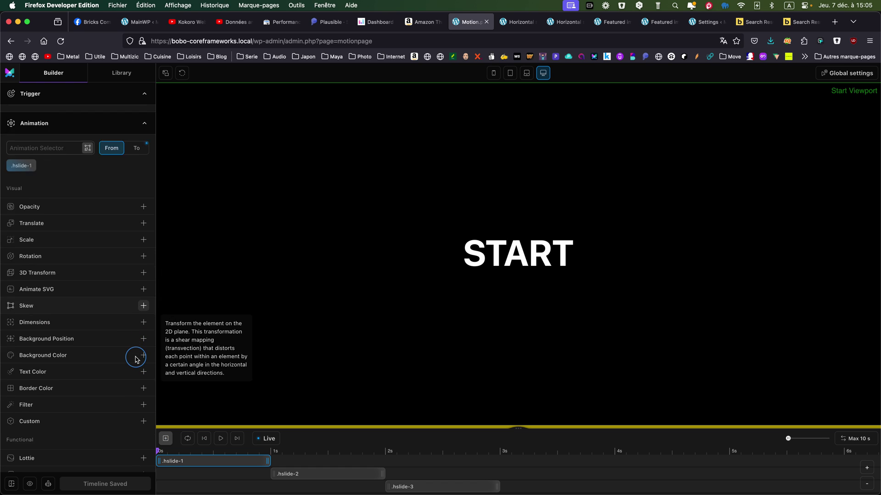
pyautogui.scroll(7, 134, 356)
pyautogui.click(137, 289)
pyautogui.scroll(-3, 105, 362)
pyautogui.scroll(-3, 97, 379)
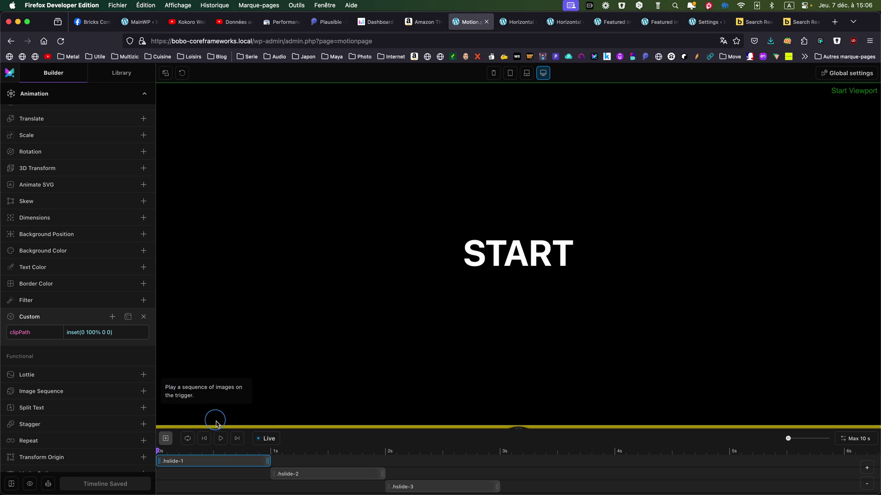
# Step: Scroll the live preview from START until Slide 2 fills the view
pyautogui.click(572, 26)
pyautogui.scroll(5, 552, 173)
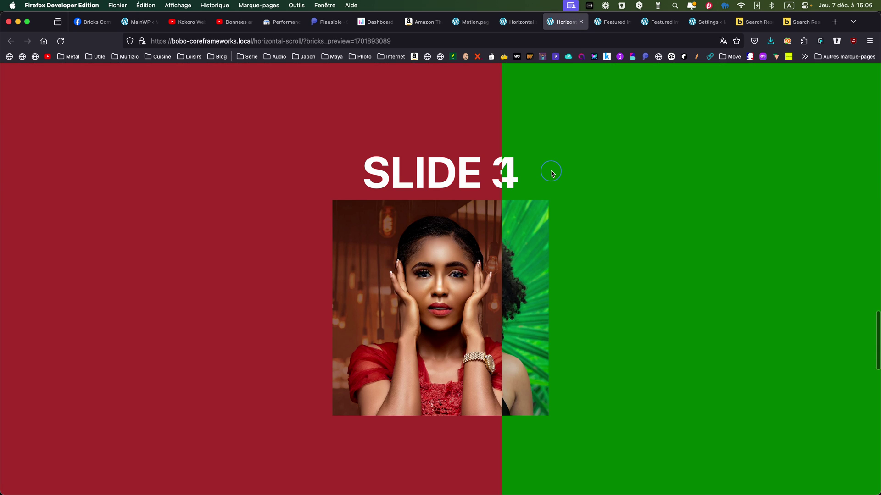
pyautogui.scroll(10, 552, 173)
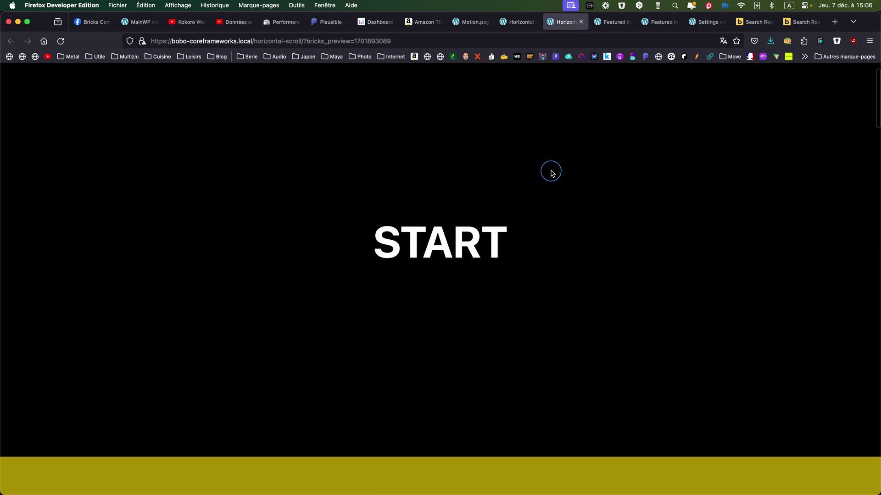
pyautogui.scroll(-3, 552, 173)
pyautogui.scroll(-5, 552, 173)
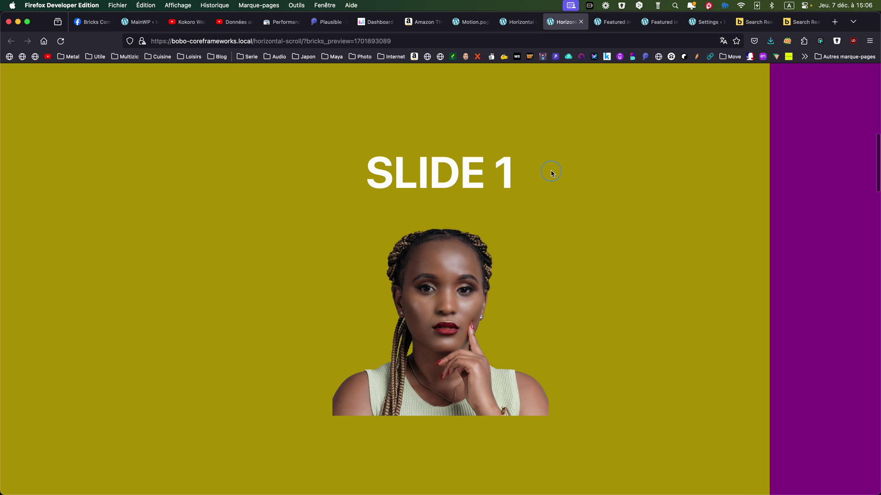
pyautogui.scroll(-5, 552, 173)
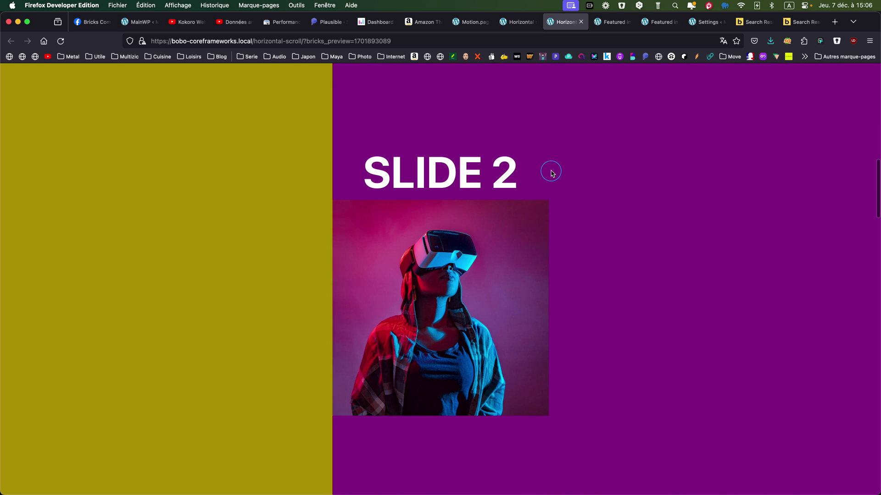
pyautogui.scroll(-3, 552, 173)
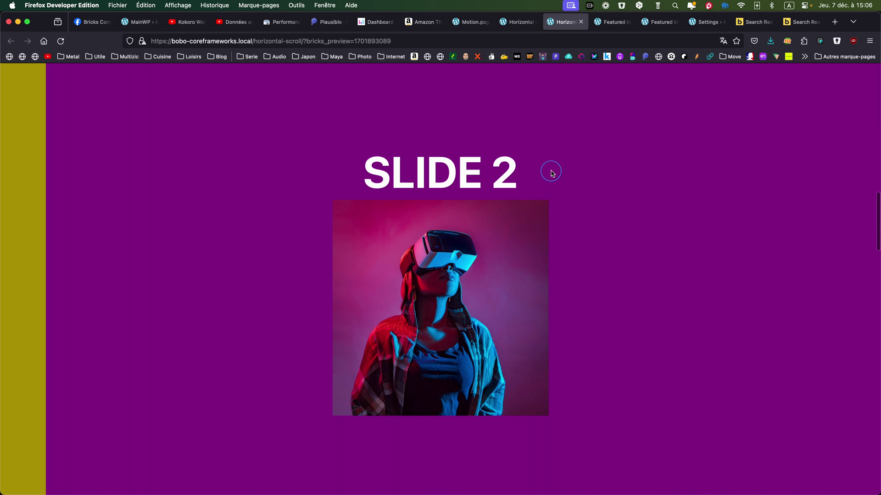
pyautogui.scroll(-3, 552, 173)
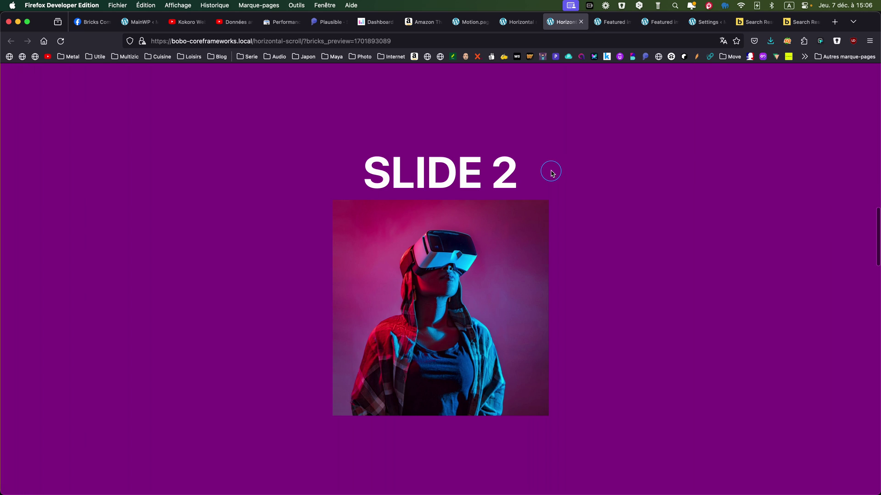
pyautogui.click(517, 23)
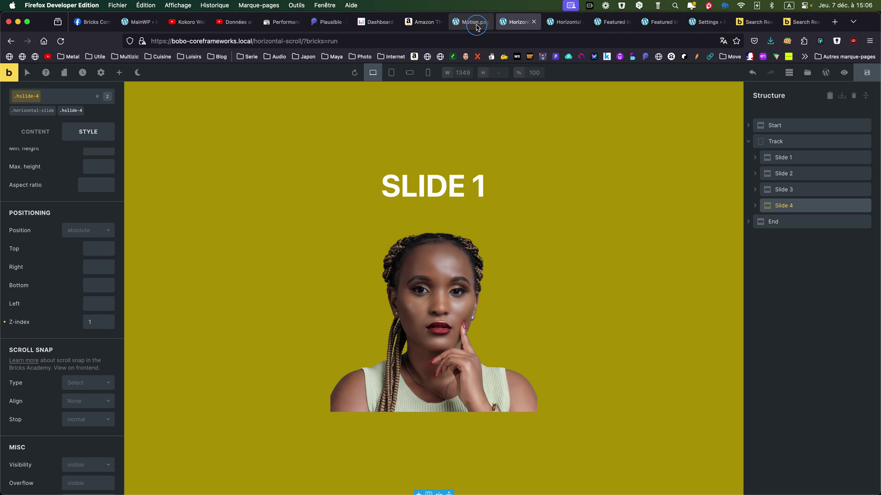
# Step: Select the .hslide-2 and .hslide-3 animations on the Motion.page timeline
pyautogui.click(470, 22)
pyautogui.click(320, 474)
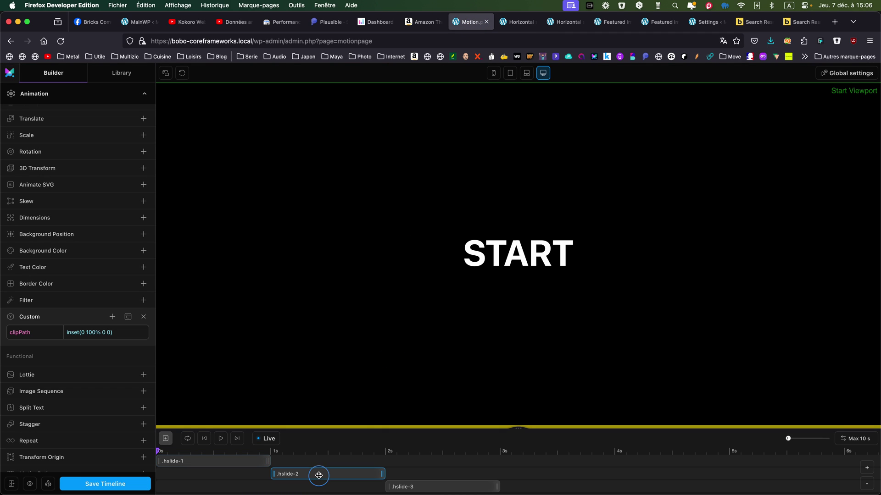
pyautogui.click(389, 486)
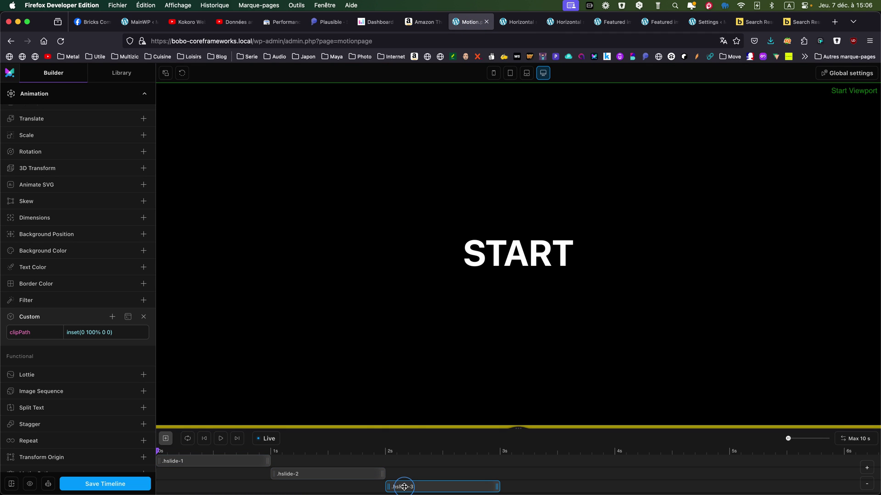
# Step: Scroll the live preview to watch Slides 2–4 wipe across in turn
pyautogui.click(562, 22)
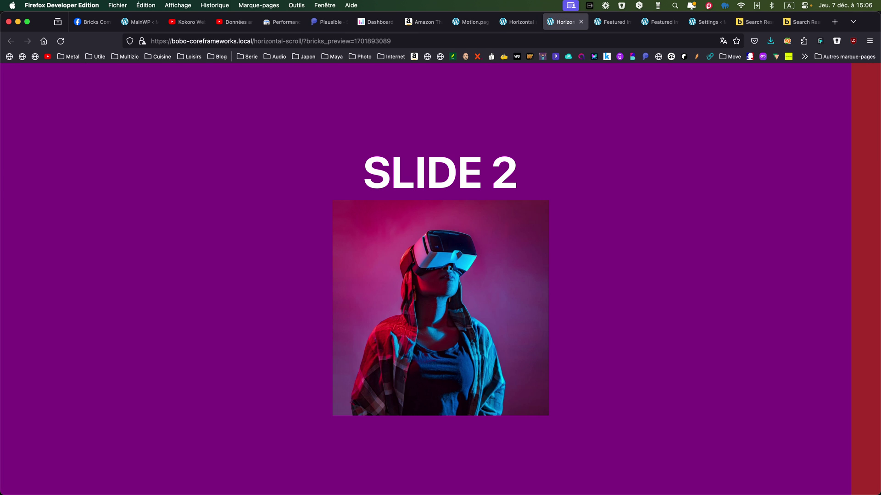
pyautogui.scroll(10, 547, 122)
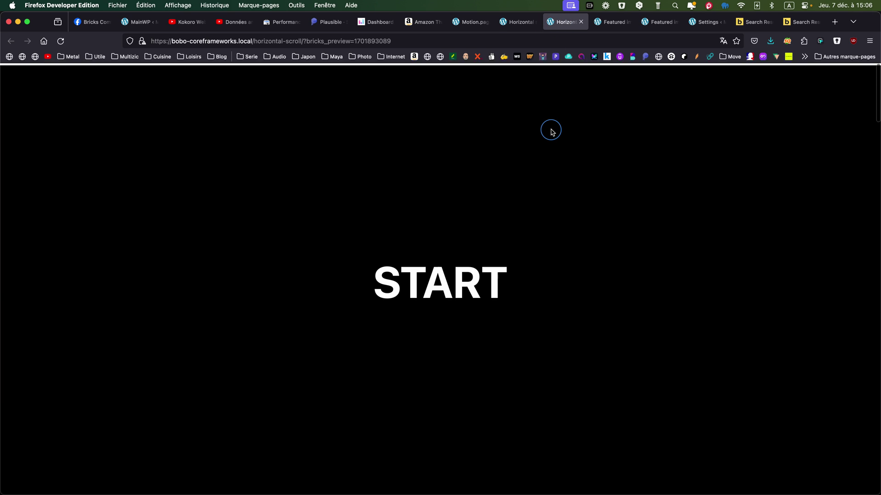
pyautogui.scroll(-8, 551, 132)
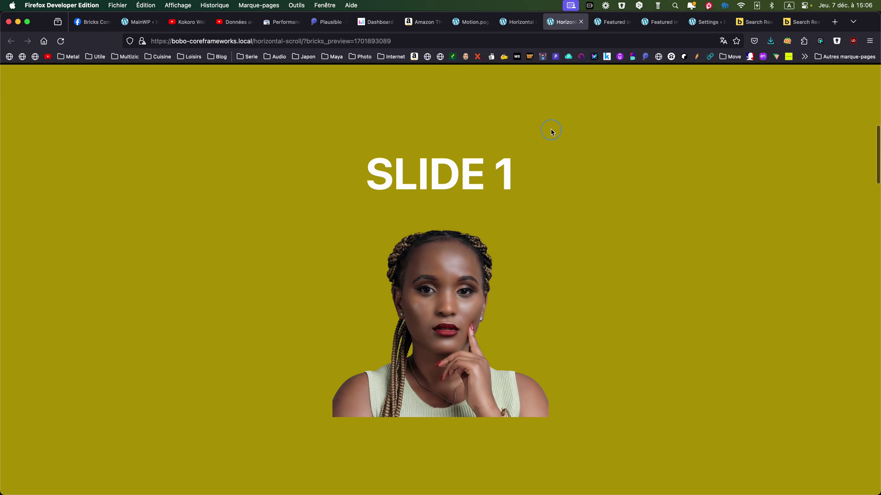
pyautogui.scroll(-5, 551, 131)
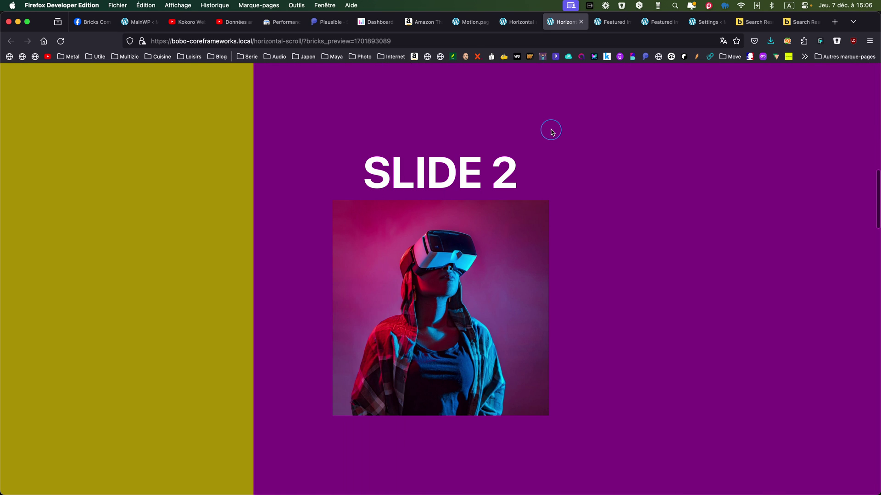
pyautogui.scroll(-5, 550, 132)
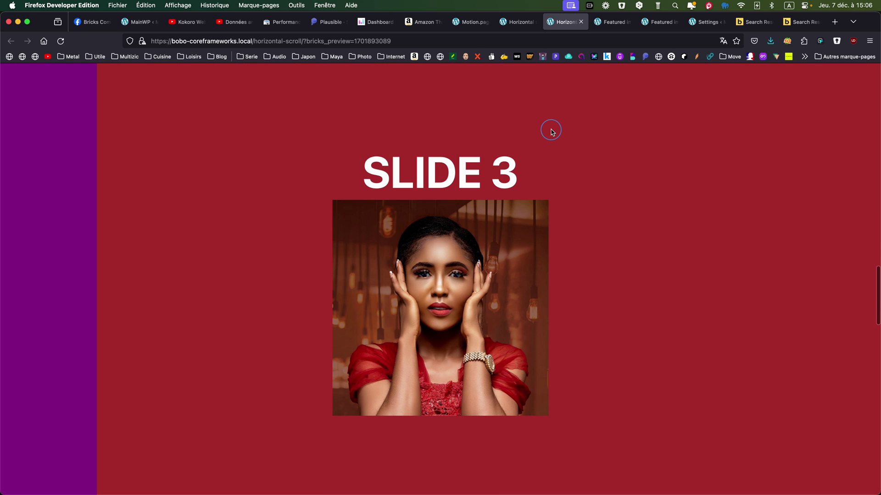
pyautogui.scroll(-5, 551, 131)
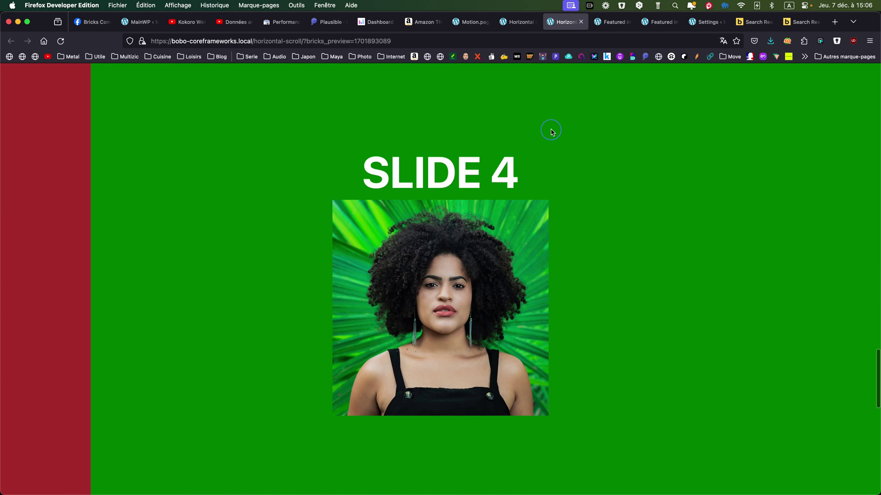
pyautogui.scroll(-1, 551, 132)
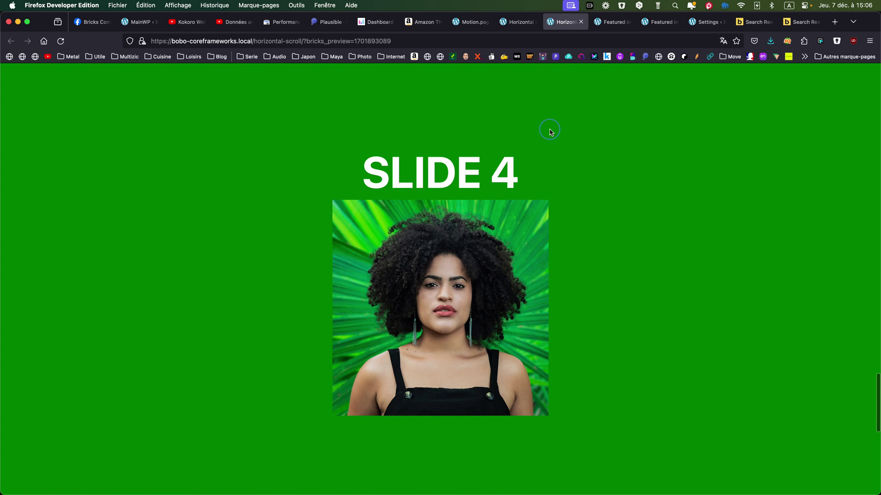
pyautogui.scroll(-3, 550, 132)
pyautogui.scroll(10, 551, 131)
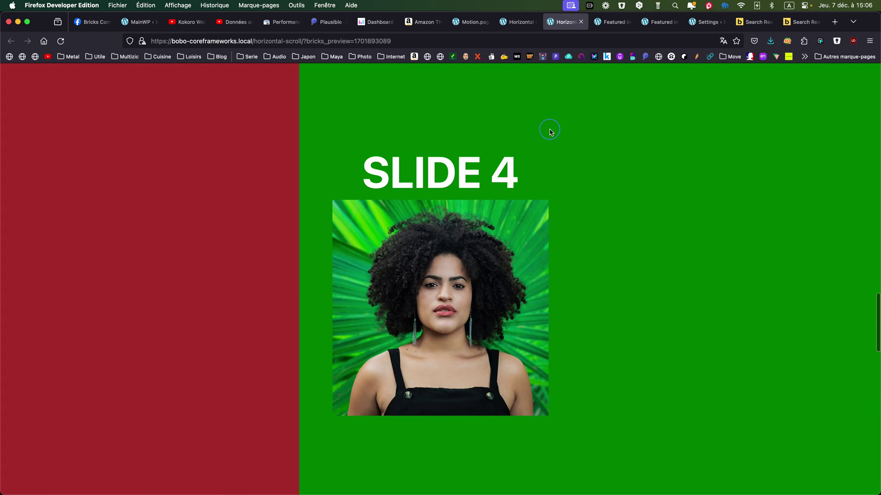
pyautogui.scroll(4, 549, 130)
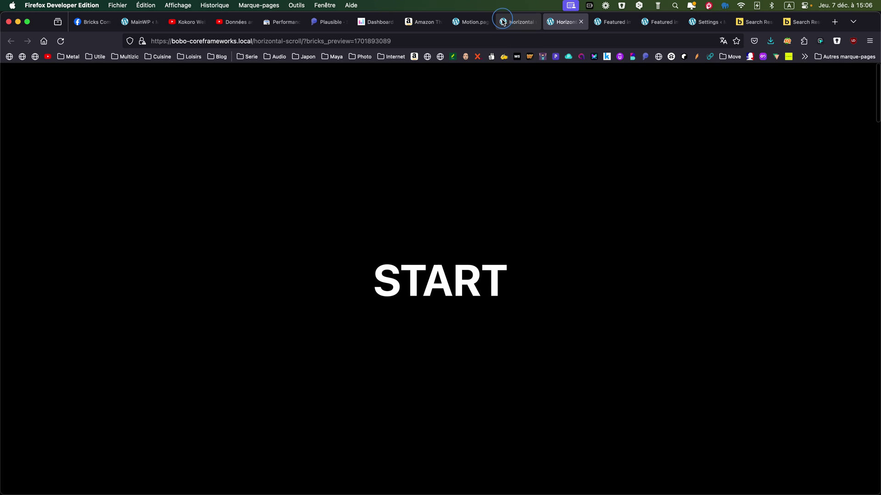
pyautogui.click(474, 22)
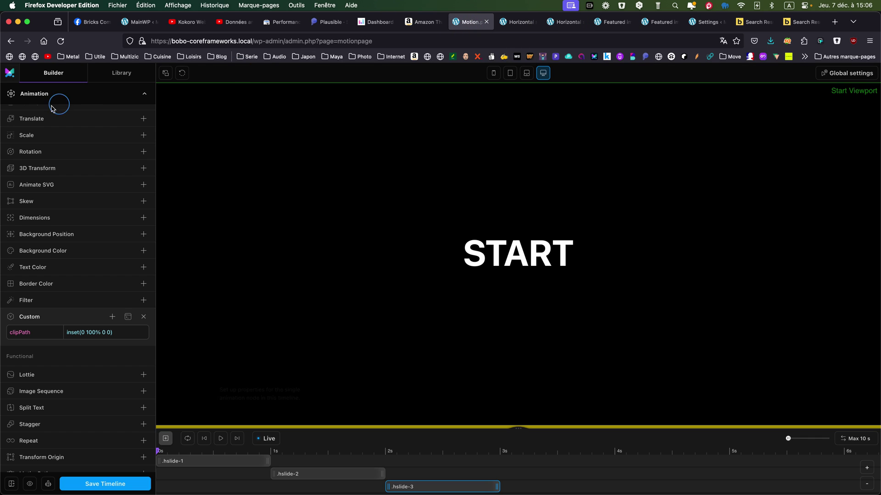
# Step: In the timeline Library, enable Scroll Horizontal version 2, disable version 1, then return to the preview
pyautogui.click(118, 77)
pyautogui.click(84, 171)
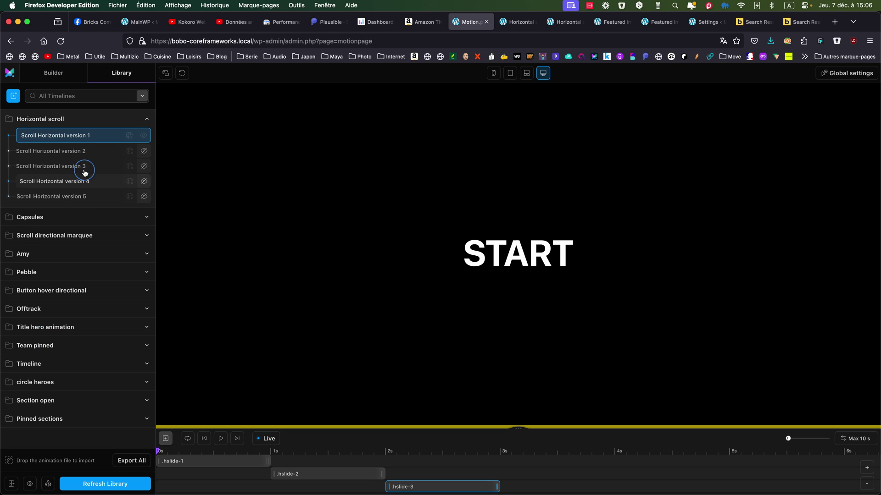
pyautogui.click(145, 152)
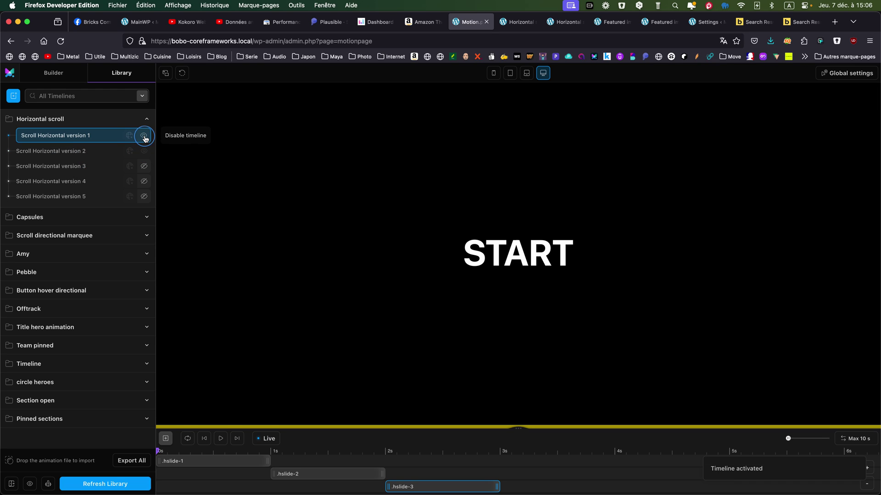
pyautogui.click(144, 136)
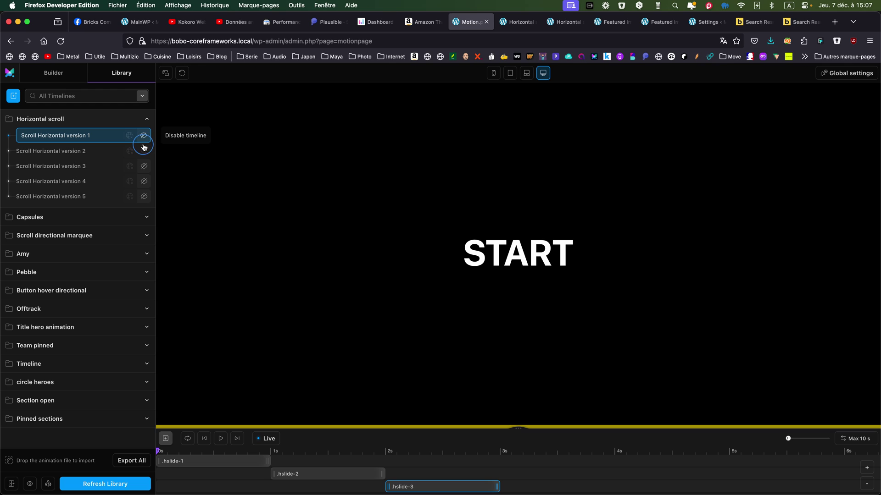
pyautogui.click(144, 149)
pyautogui.click(144, 136)
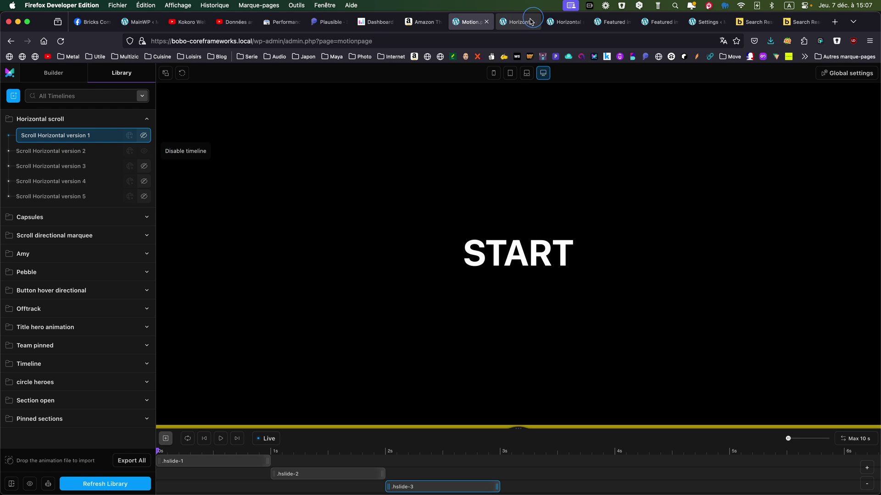
pyautogui.click(555, 23)
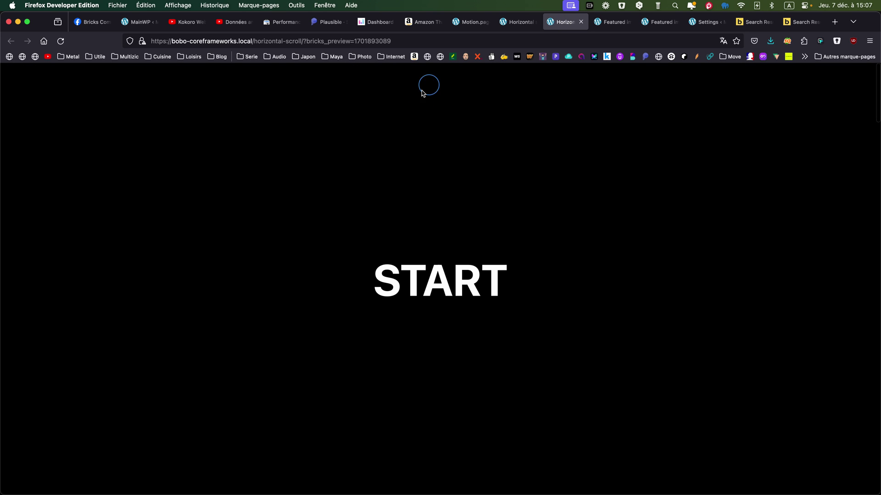
# Step: Scroll through the circular reveals of Slides 2–4 to END, then jump back to the top
pyautogui.scroll(-5, 570, 171)
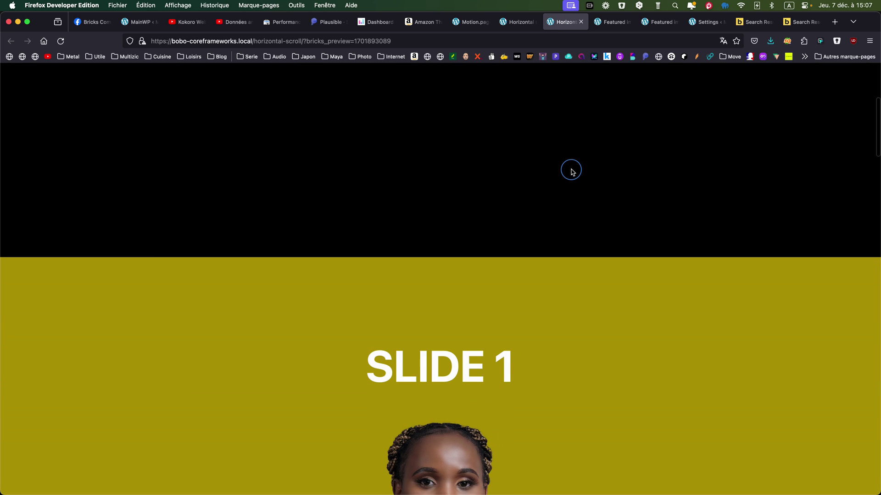
pyautogui.scroll(-4, 571, 171)
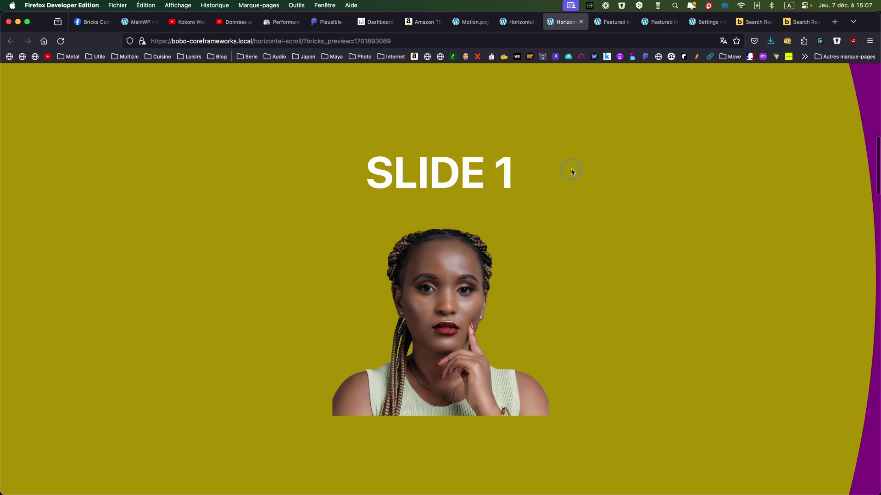
pyautogui.scroll(-5, 571, 171)
pyautogui.scroll(-2, 571, 171)
pyautogui.scroll(-5, 571, 171)
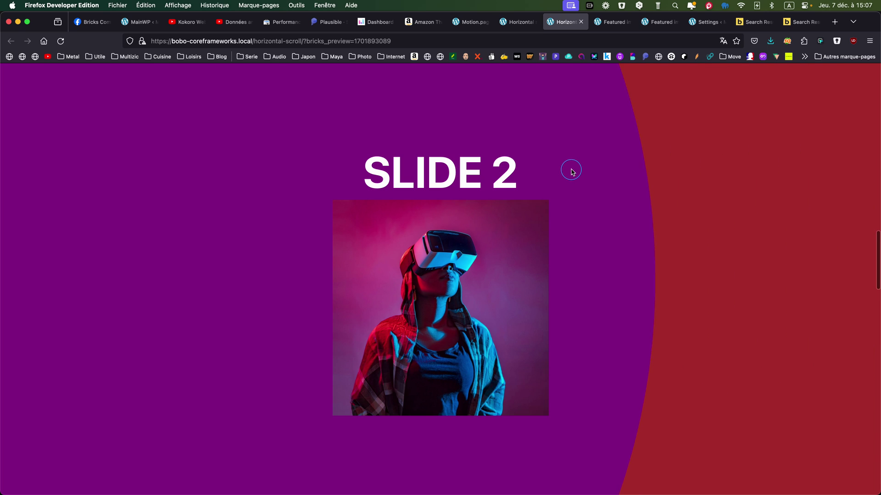
pyautogui.scroll(-5, 571, 171)
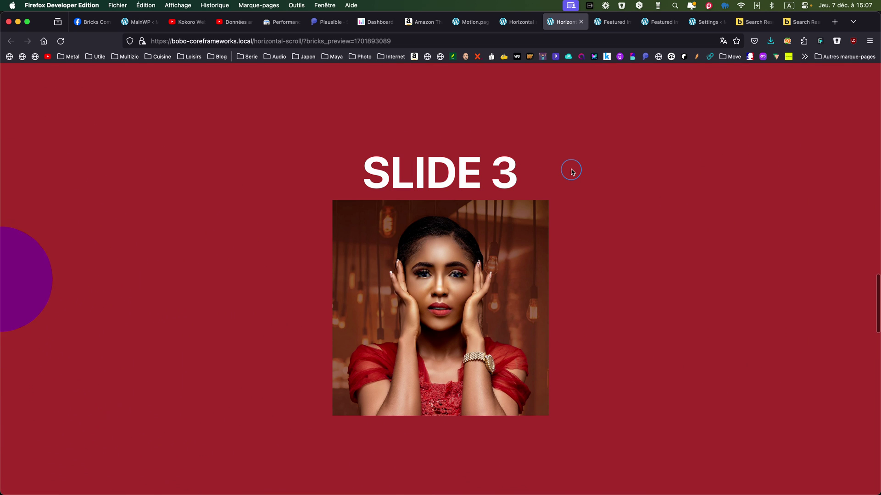
pyautogui.scroll(-5, 571, 171)
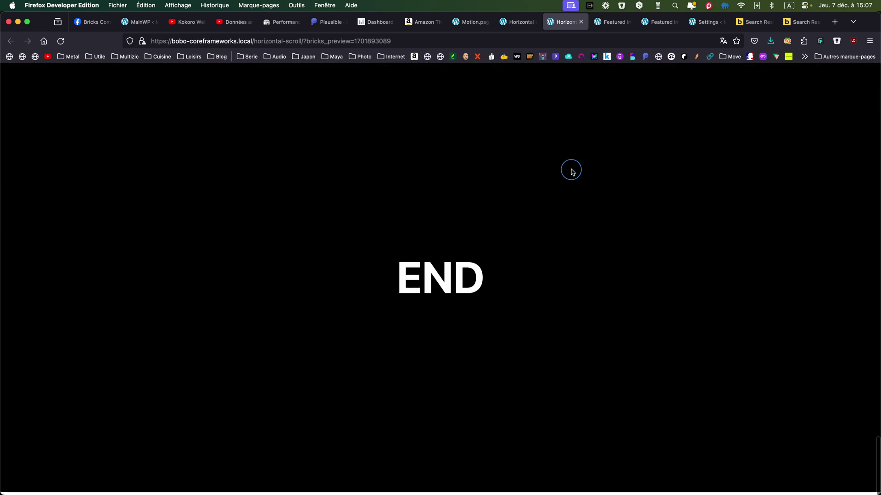
pyautogui.press('Home')
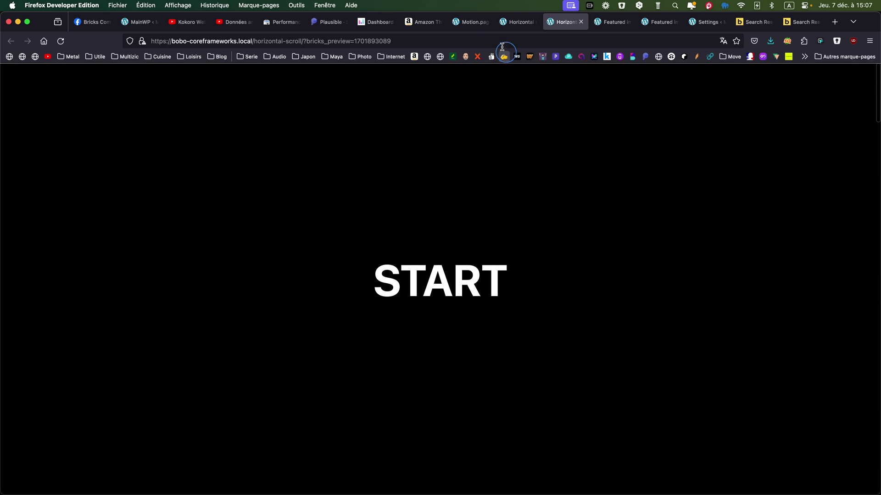
# Step: Swap Scroll Horizontal version 2 for version 3 in Motion.page and reopen the page preview
pyautogui.click(473, 24)
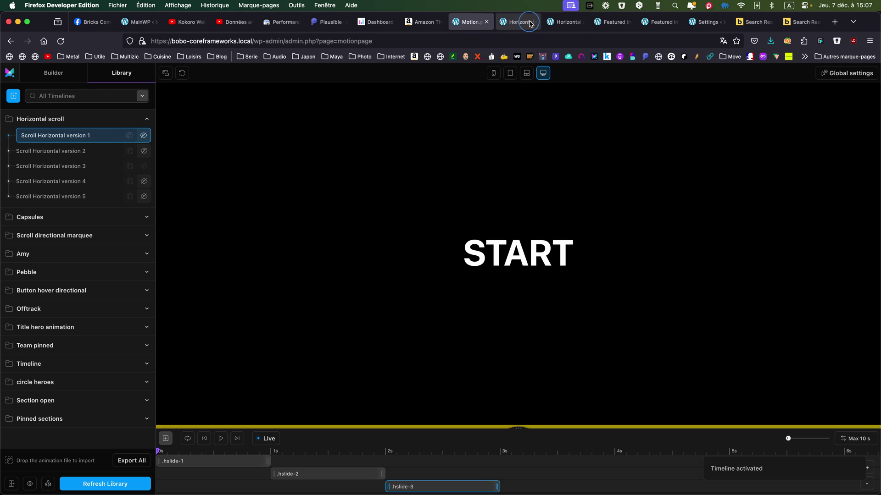
pyautogui.click(549, 24)
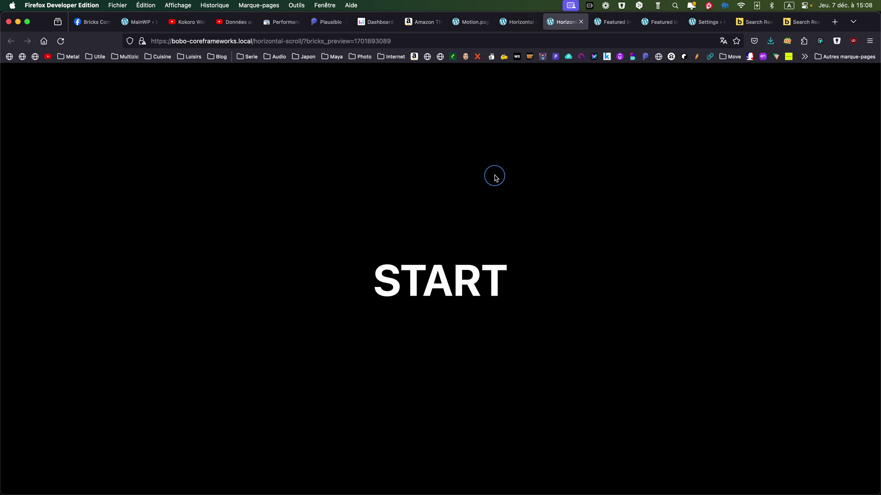
pyautogui.scroll(-10, 494, 178)
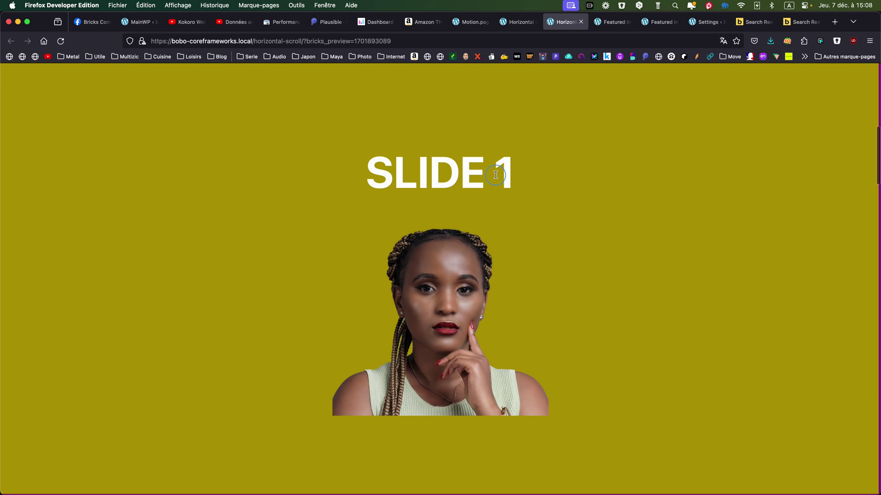
pyautogui.scroll(-5, 495, 174)
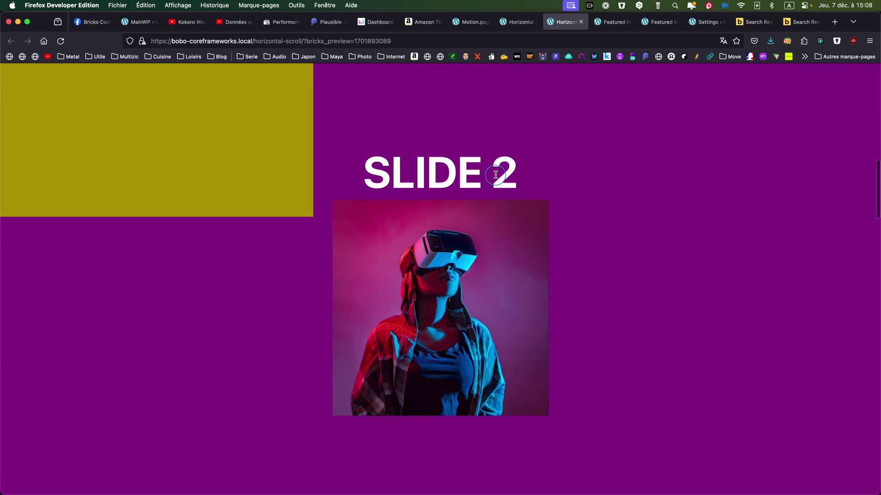
pyautogui.scroll(-3, 495, 175)
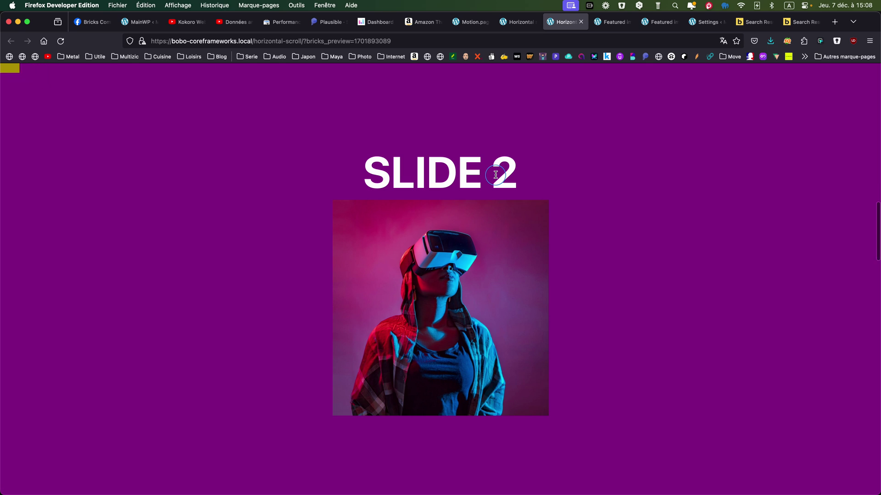
pyautogui.scroll(-5, 495, 175)
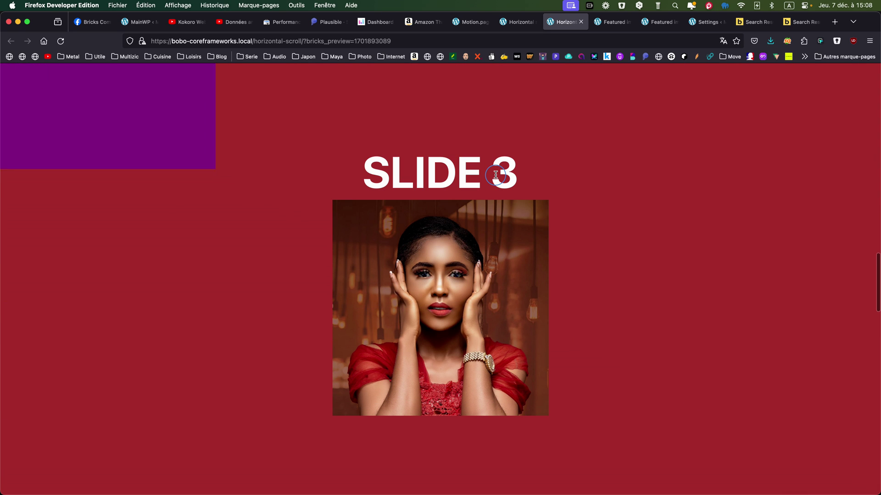
pyautogui.scroll(-5, 495, 175)
pyautogui.scroll(-2, 496, 175)
pyautogui.scroll(-3, 495, 175)
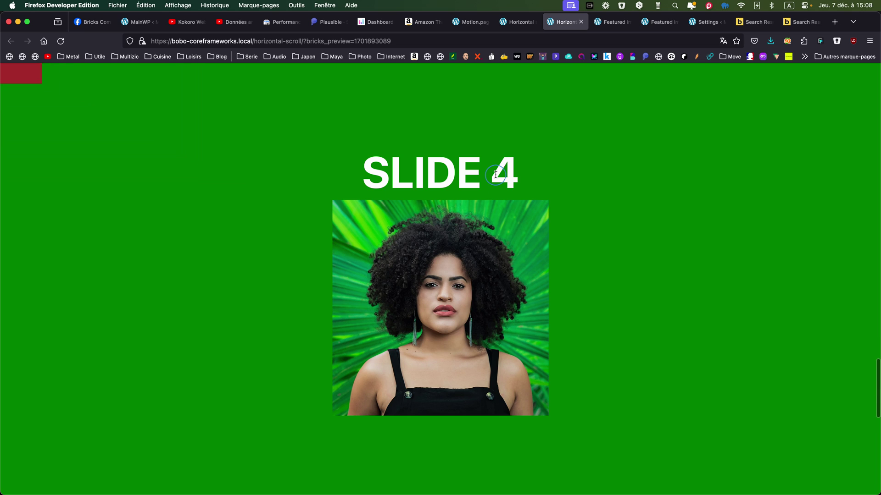
pyautogui.scroll(-5, 496, 175)
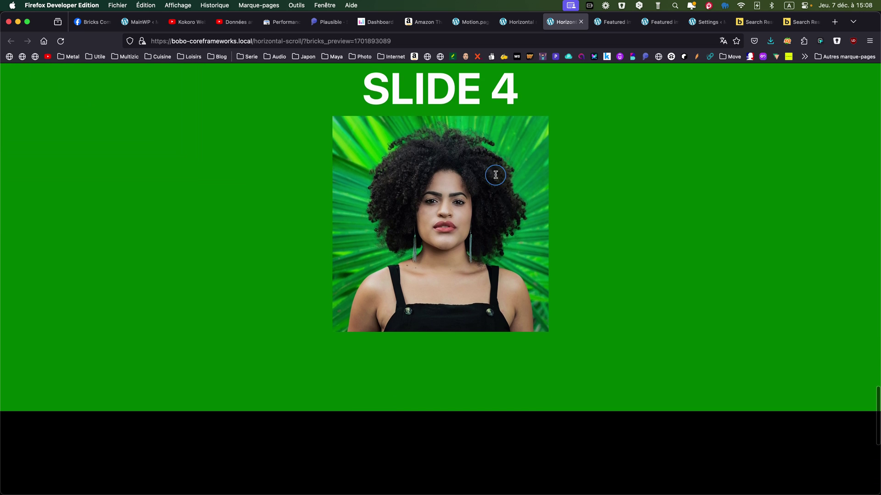
pyautogui.scroll(-2, 495, 175)
pyautogui.scroll(8, 495, 174)
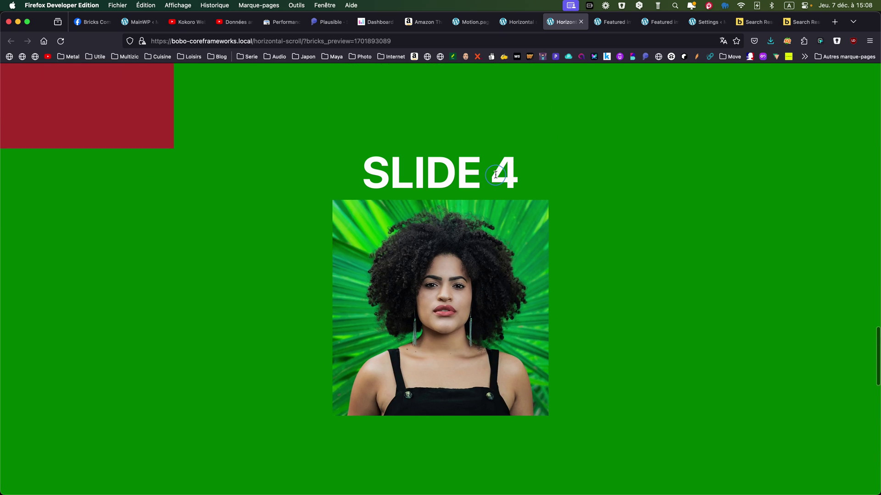
pyautogui.scroll(10, 495, 174)
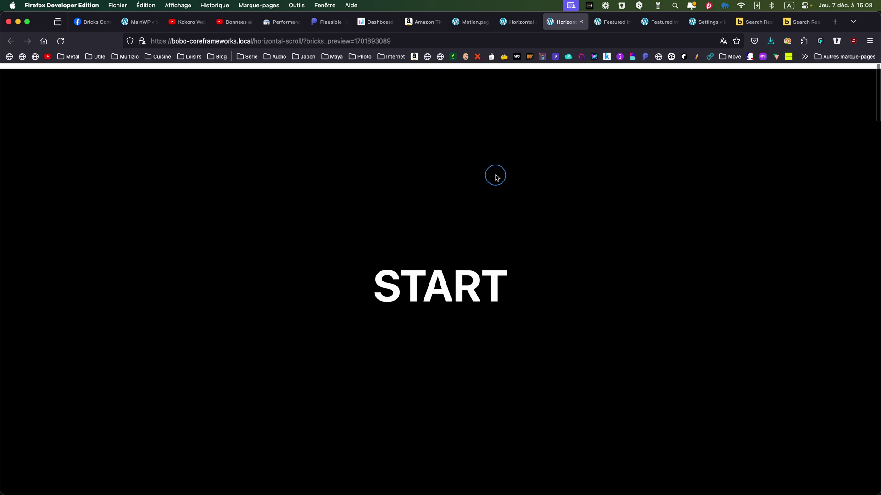
# Step: Enable Scroll Horizontal version 4 in place of version 3, then view the live page
pyautogui.click(515, 22)
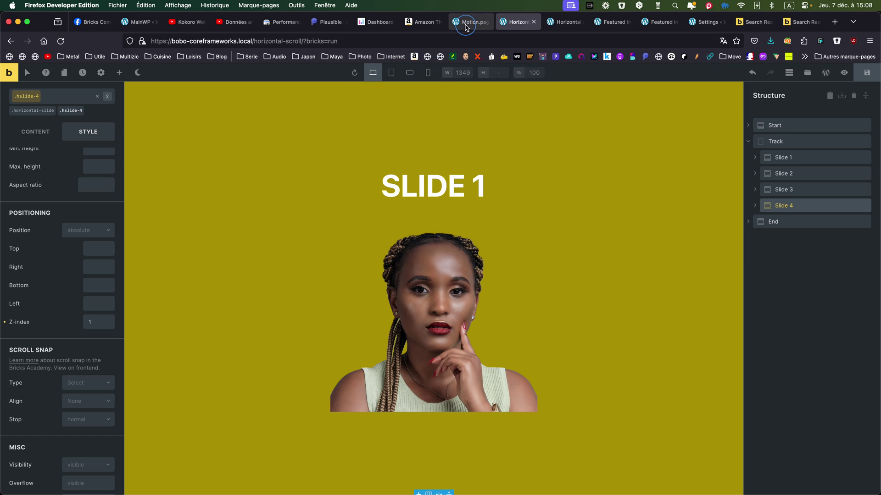
pyautogui.click(462, 26)
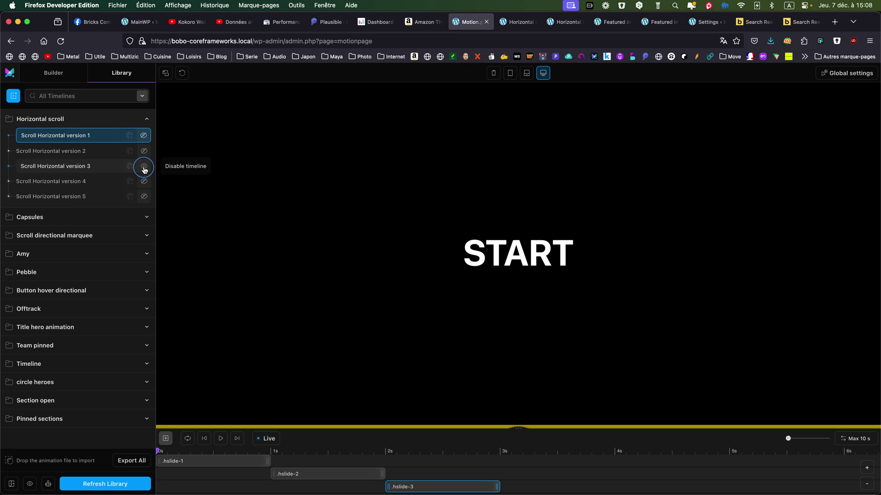
pyautogui.click(144, 182)
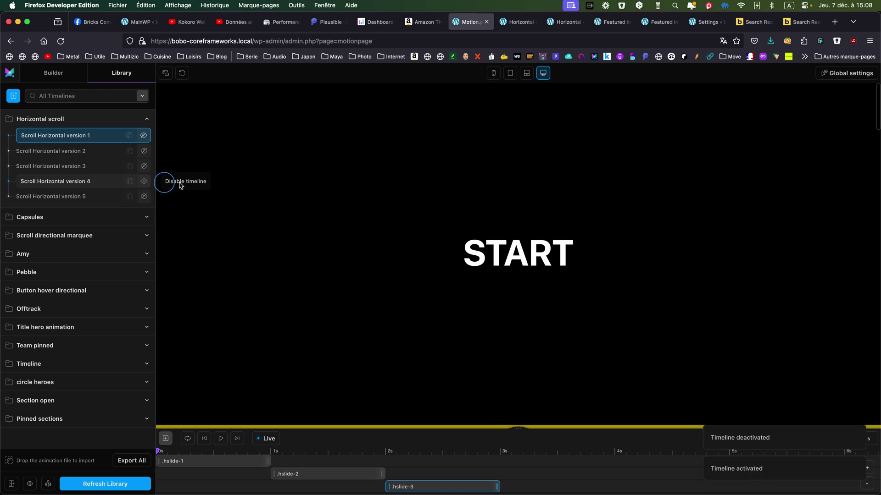
pyautogui.click(567, 24)
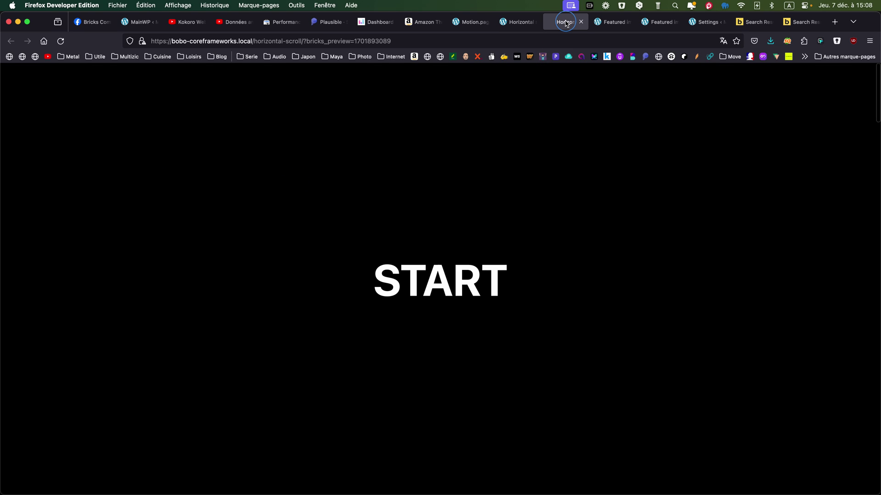
pyautogui.scroll(-10, 585, 123)
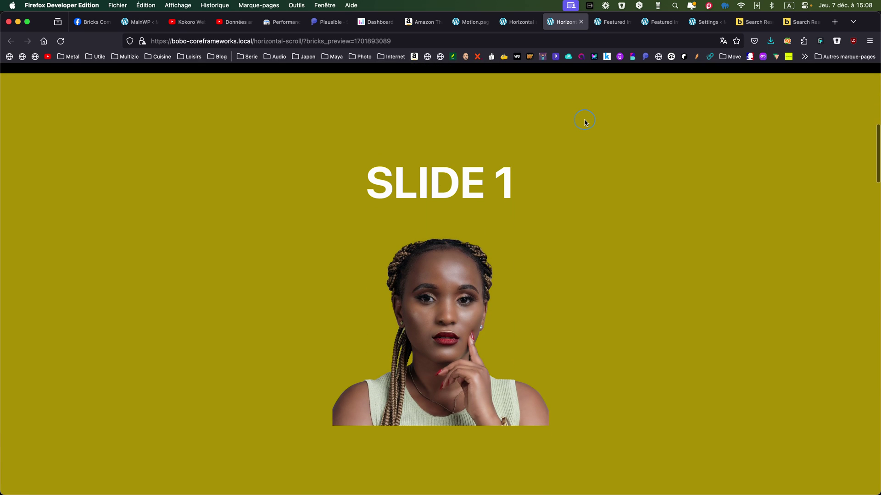
pyautogui.scroll(-5, 584, 122)
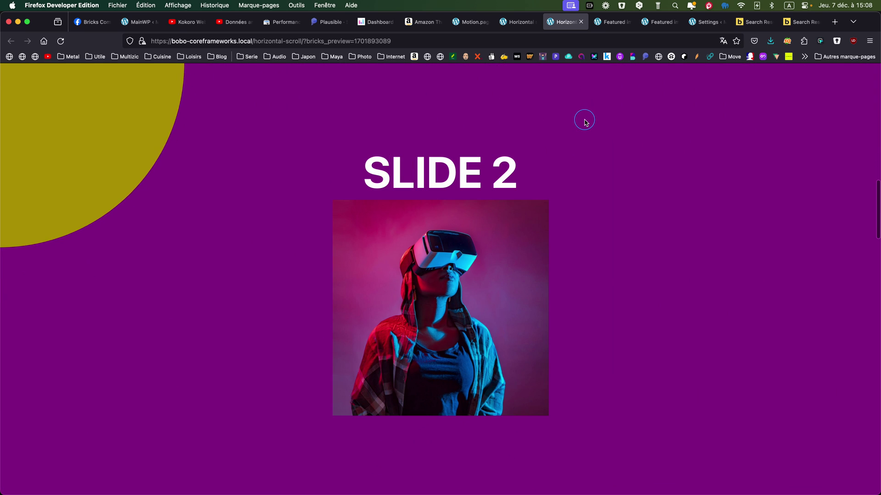
pyautogui.scroll(-3, 585, 123)
pyautogui.scroll(-5, 585, 122)
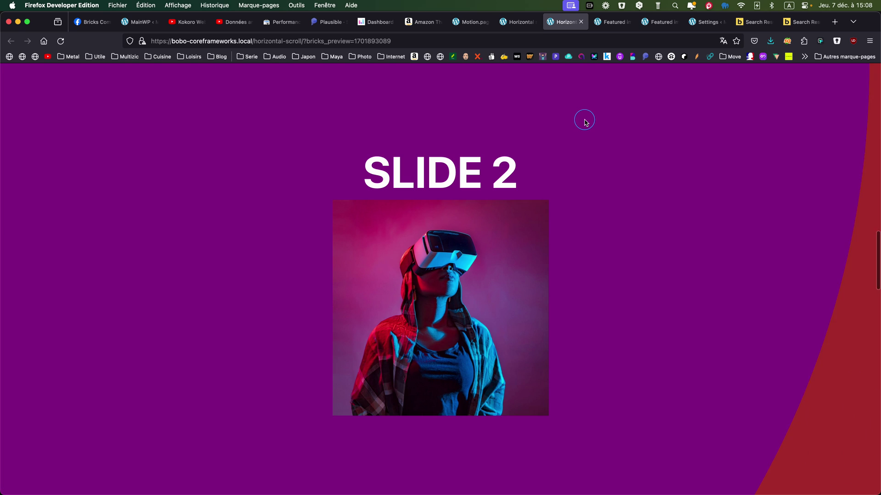
pyautogui.scroll(-2, 585, 122)
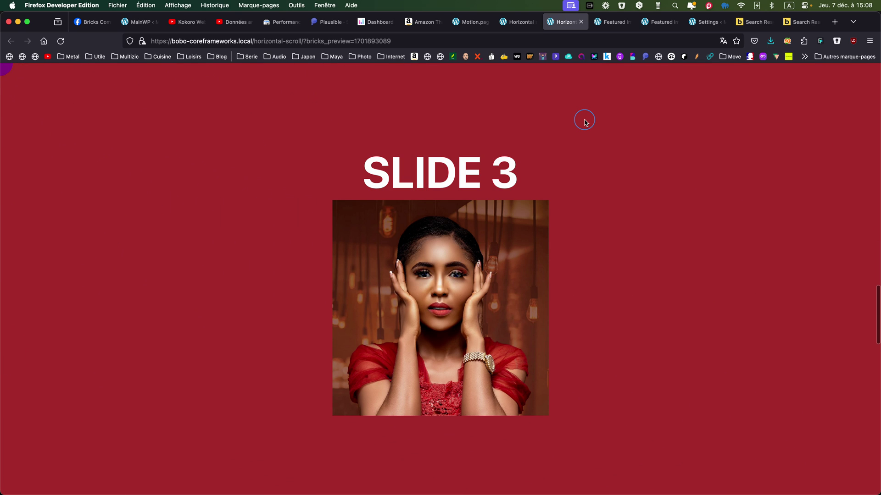
pyautogui.scroll(-5, 584, 122)
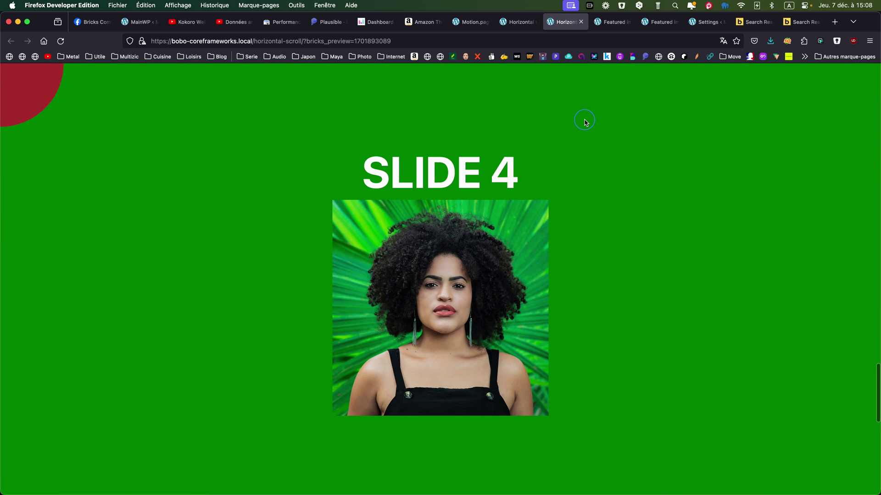
pyautogui.scroll(-5, 585, 123)
pyautogui.scroll(8, 585, 122)
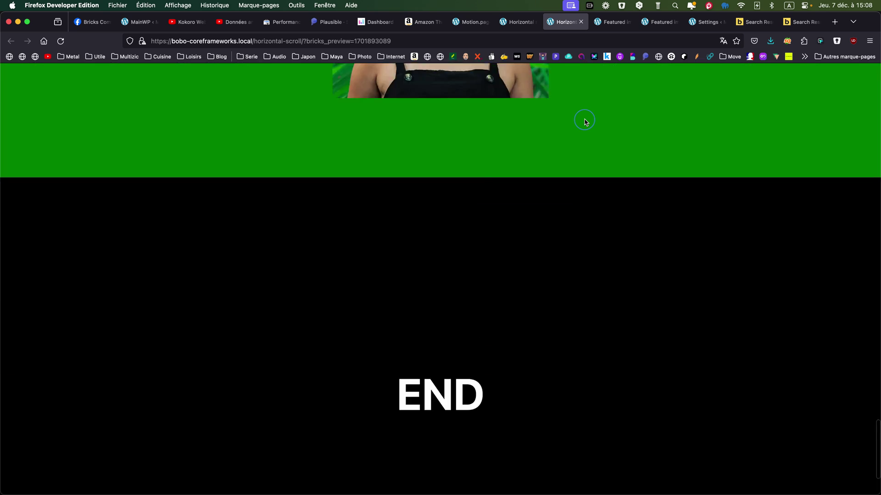
pyautogui.scroll(10, 585, 122)
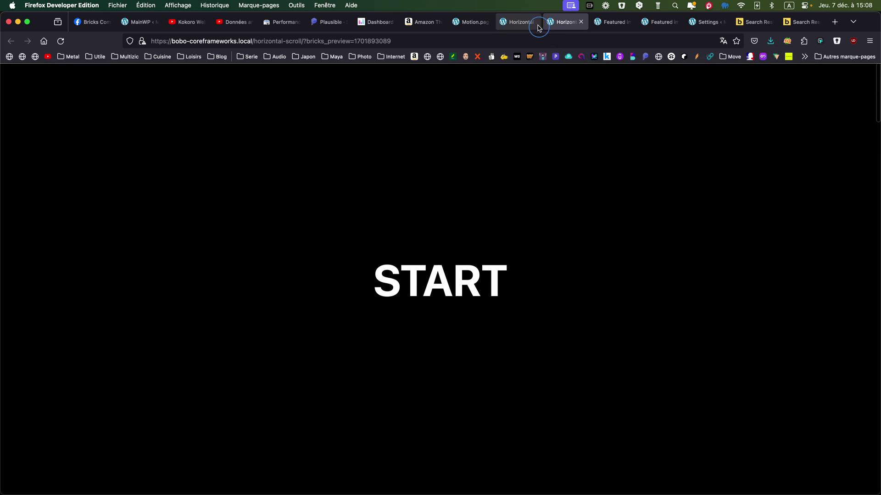
# Step: Activate Scroll Horizontal version 5 instead of version 4 and reopen the page preview
pyautogui.click(476, 23)
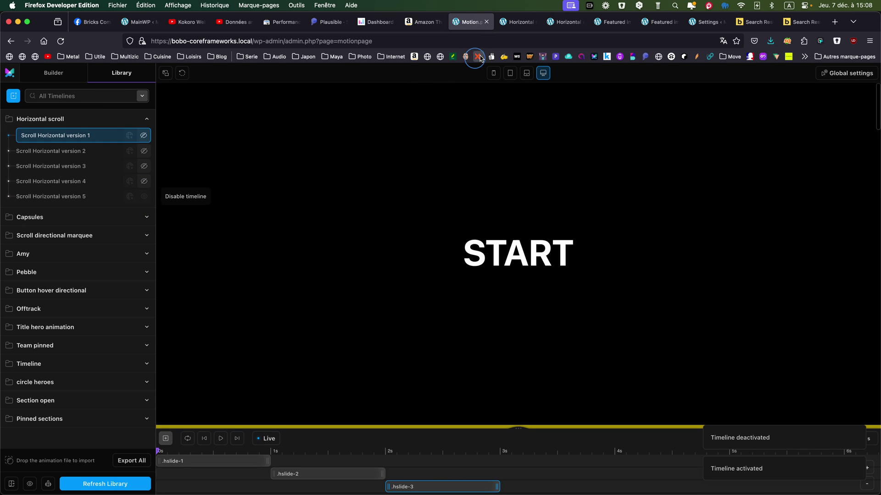
pyautogui.click(565, 23)
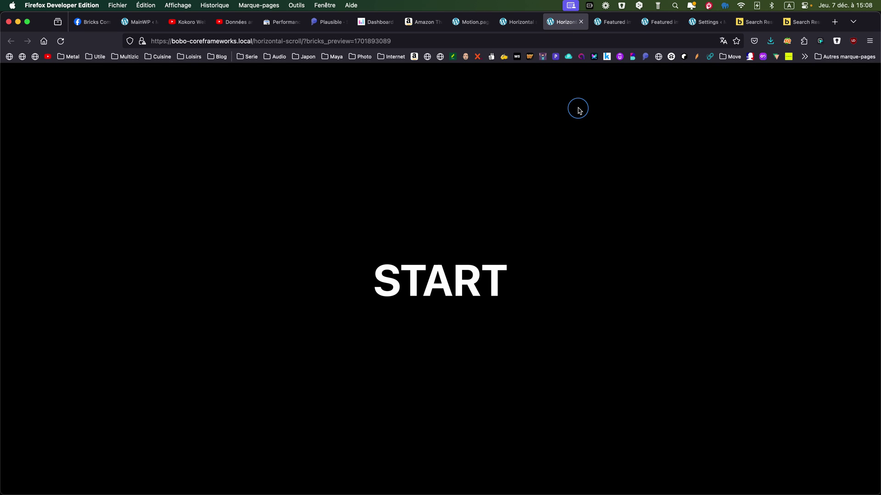
pyautogui.scroll(-8, 579, 109)
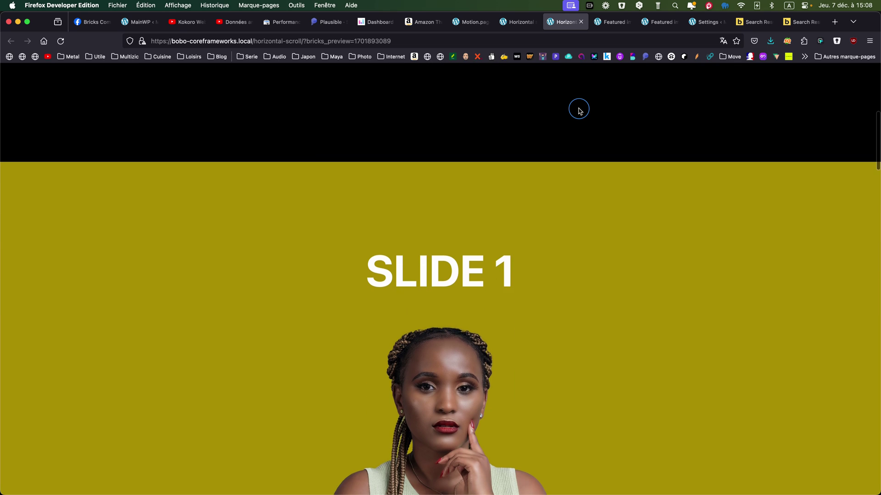
pyautogui.scroll(-8, 579, 110)
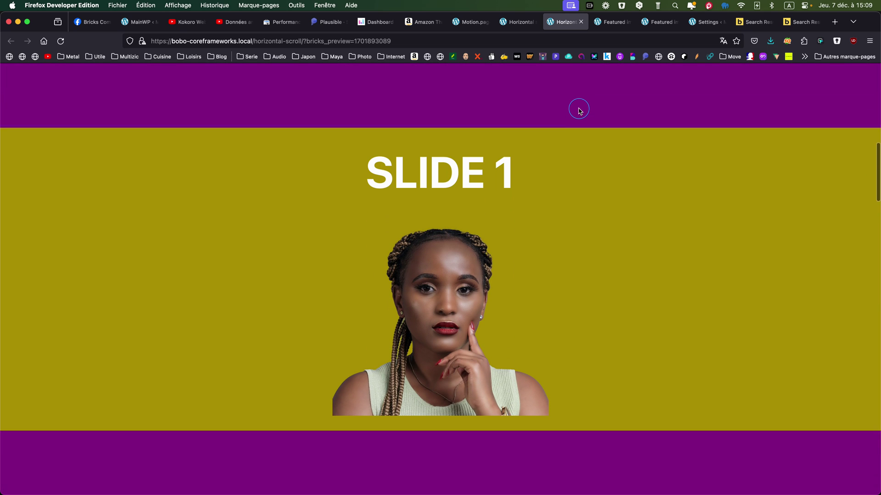
pyautogui.scroll(-8, 578, 110)
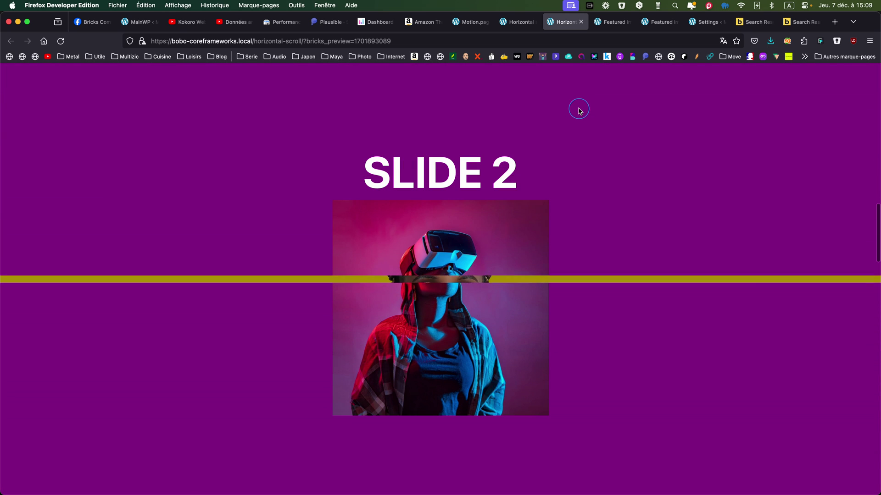
pyautogui.scroll(-8, 579, 110)
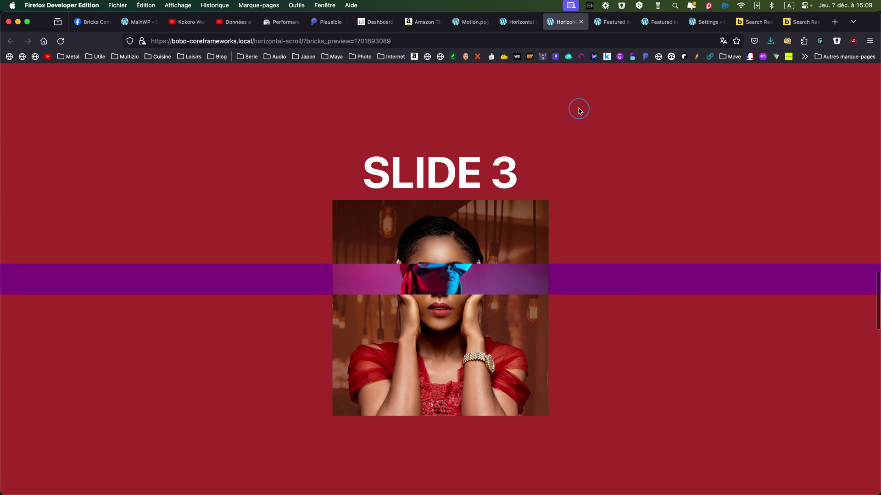
pyautogui.scroll(-8, 579, 110)
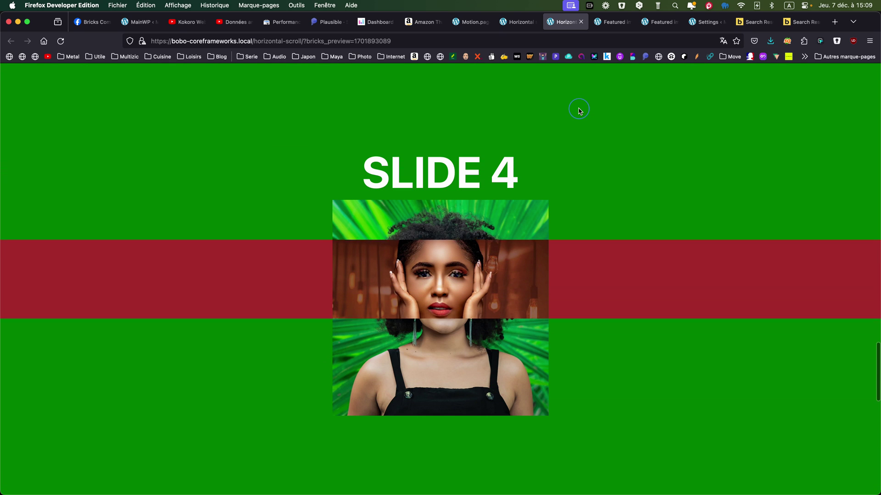
pyautogui.scroll(-8, 579, 110)
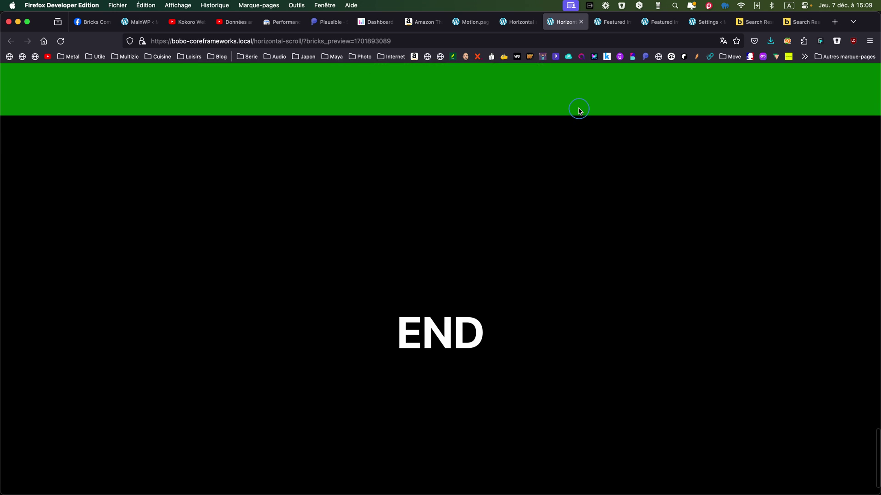
pyautogui.scroll(8, 579, 110)
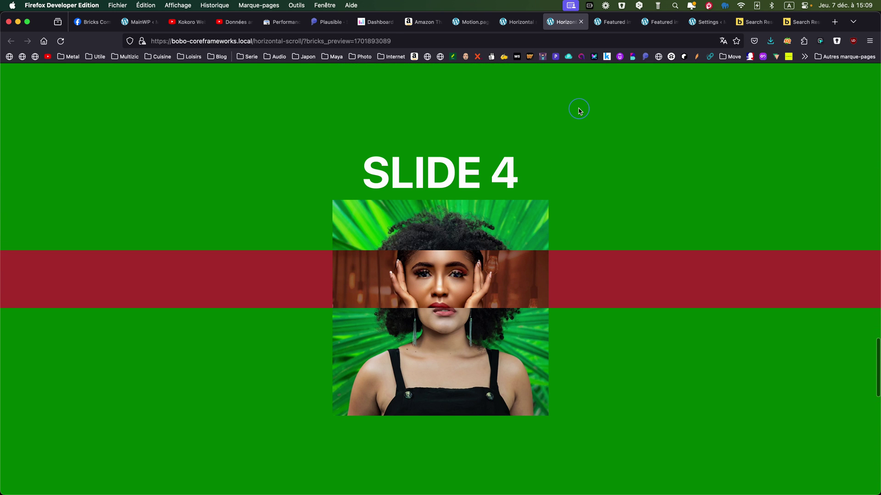
pyautogui.scroll(10, 579, 110)
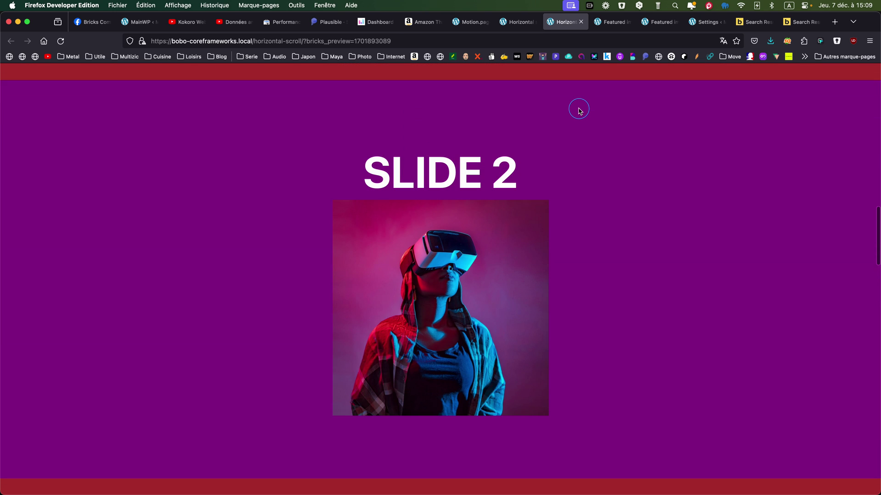
pyautogui.scroll(10, 579, 110)
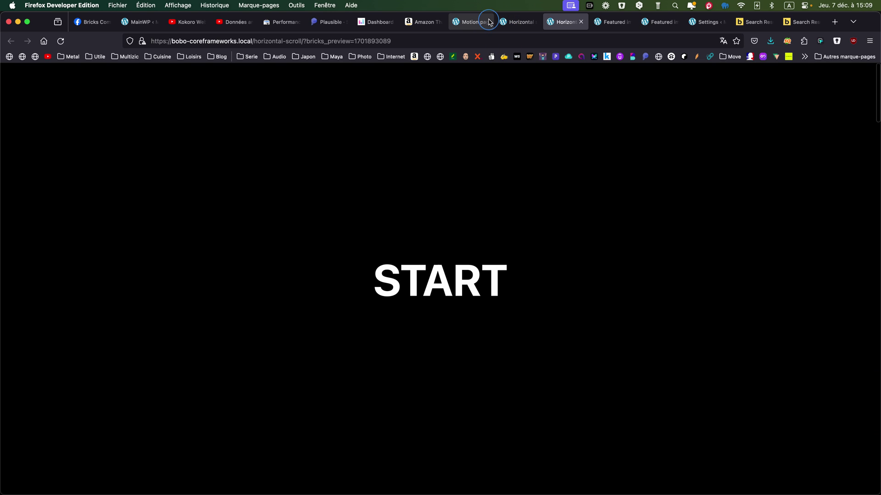